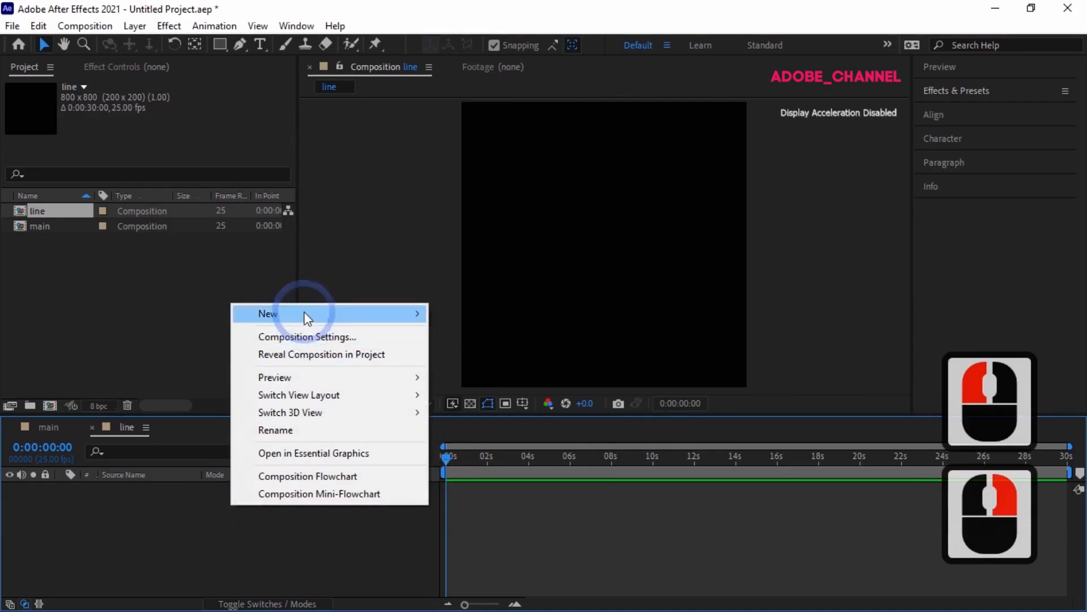
Step: Create a new solid layer named l1 in the line composition
left_click(457, 354)
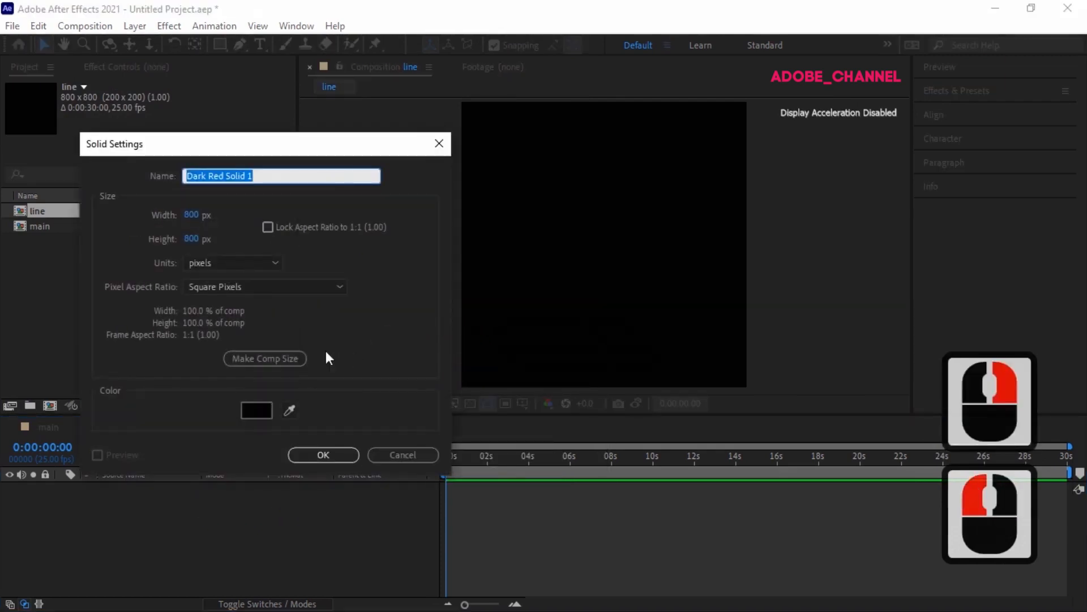
type("l1")
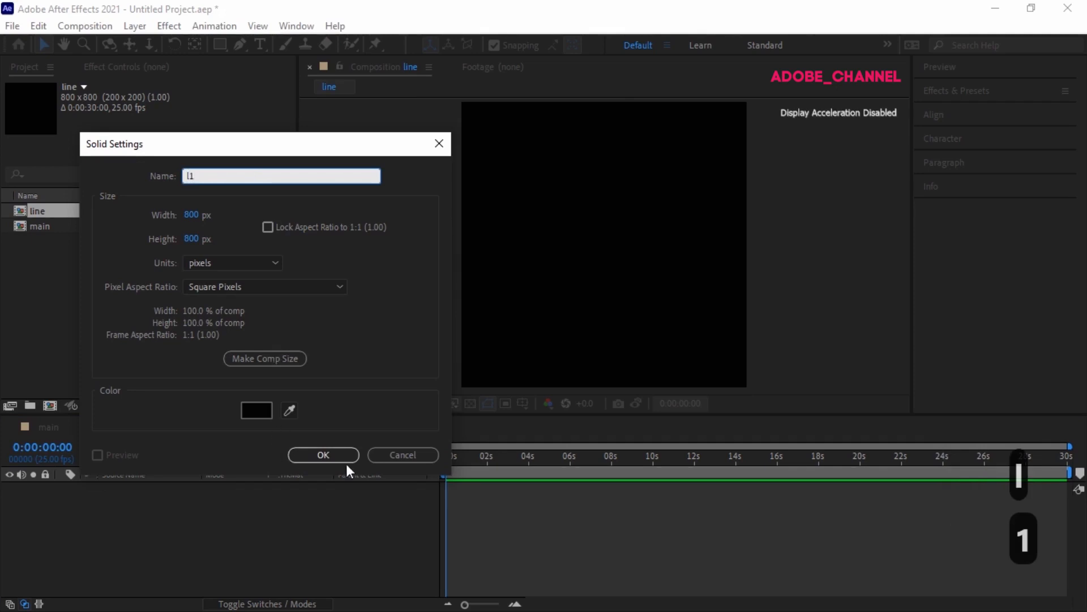
left_click(323, 456)
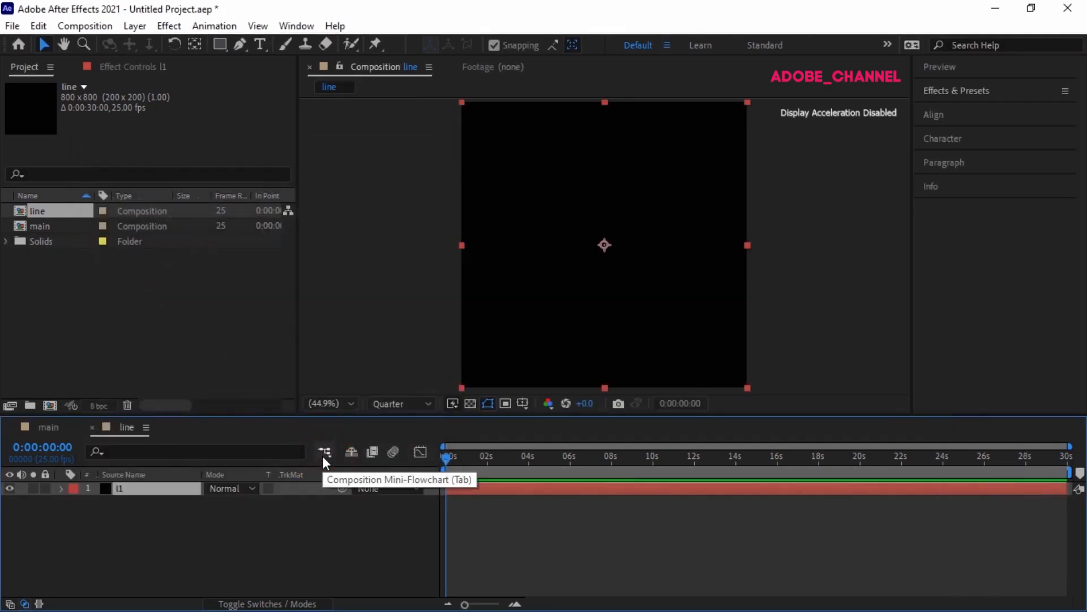
Step: Draw a long open zigzag path with the Pen tool on l1, bouncing between all four edges of the composition
left_click(239, 44)
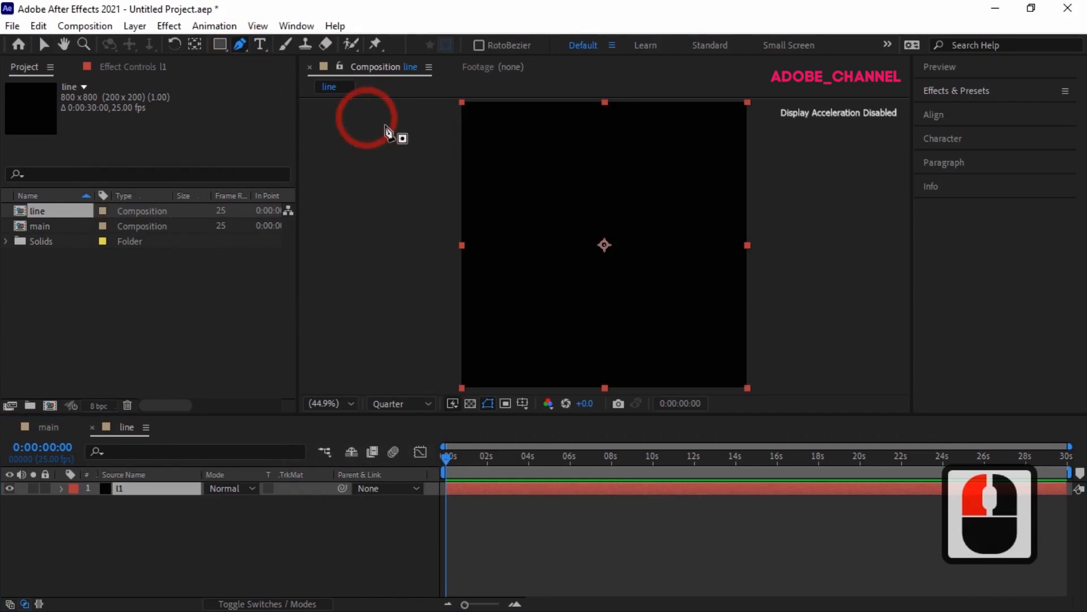
left_click(737, 377)
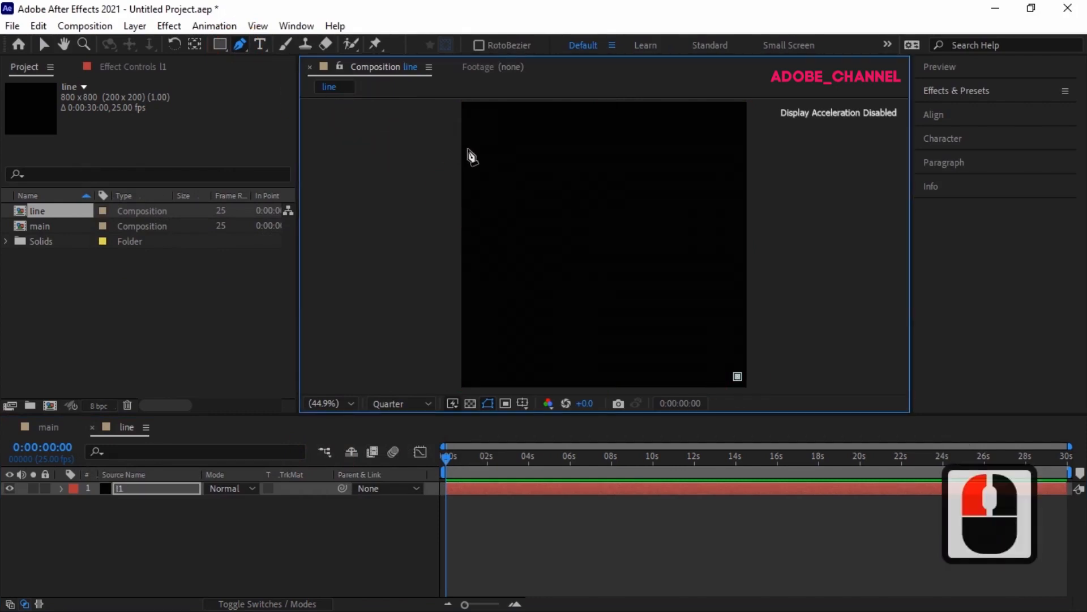
left_click(464, 145)
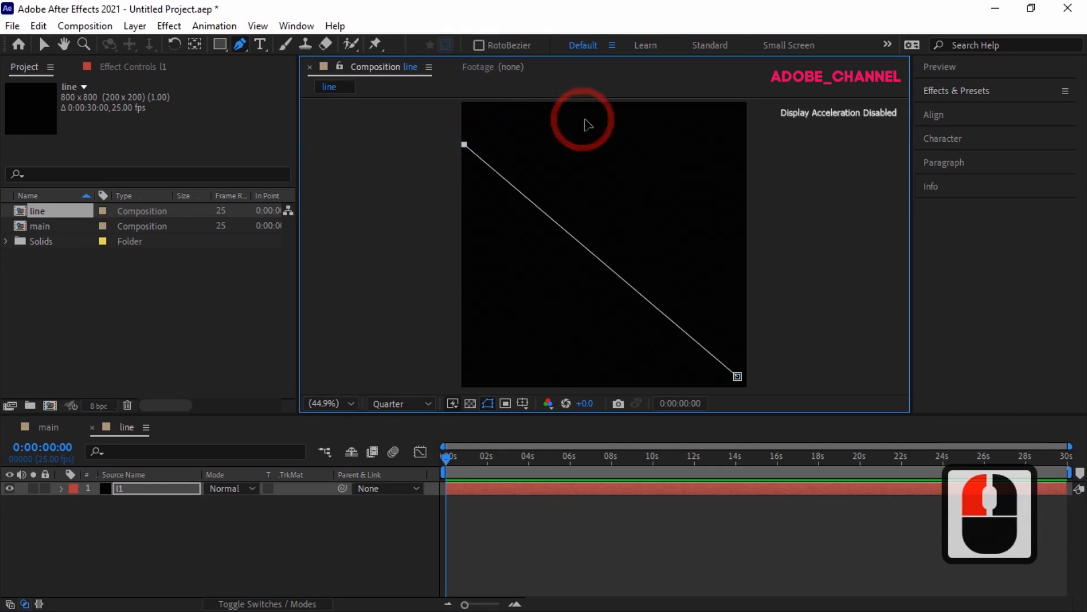
left_click(634, 106)
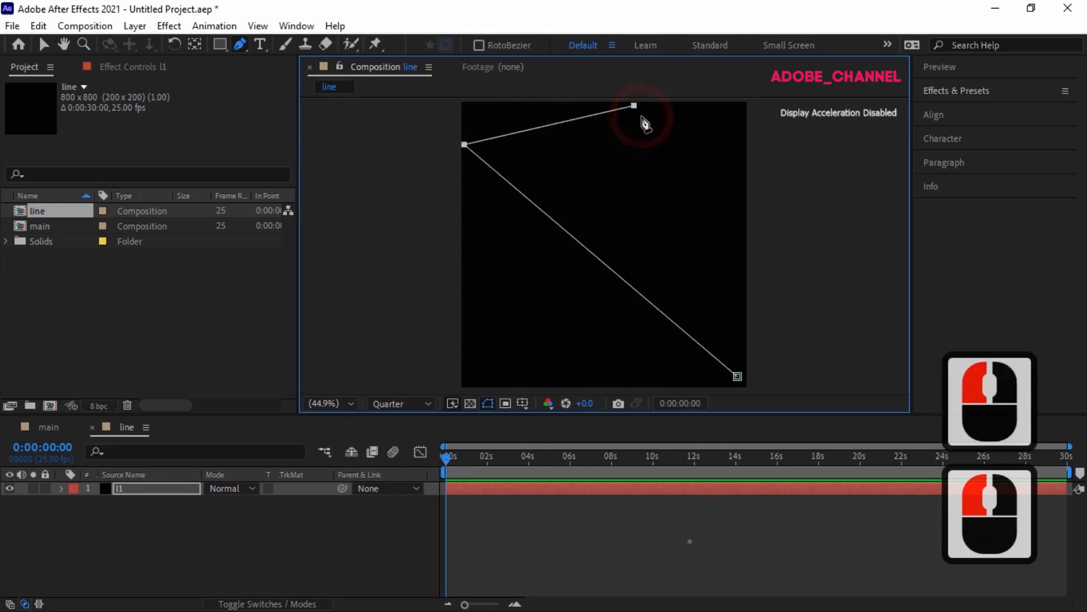
left_click(463, 341)
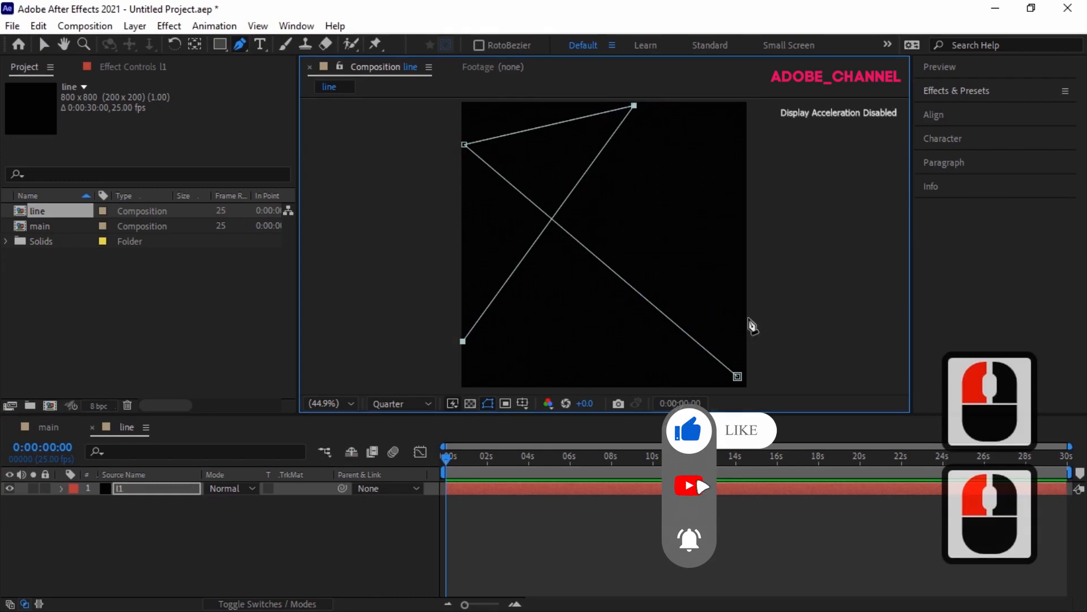
left_click(745, 317)
left_click(670, 105)
left_click(462, 223)
left_click(565, 386)
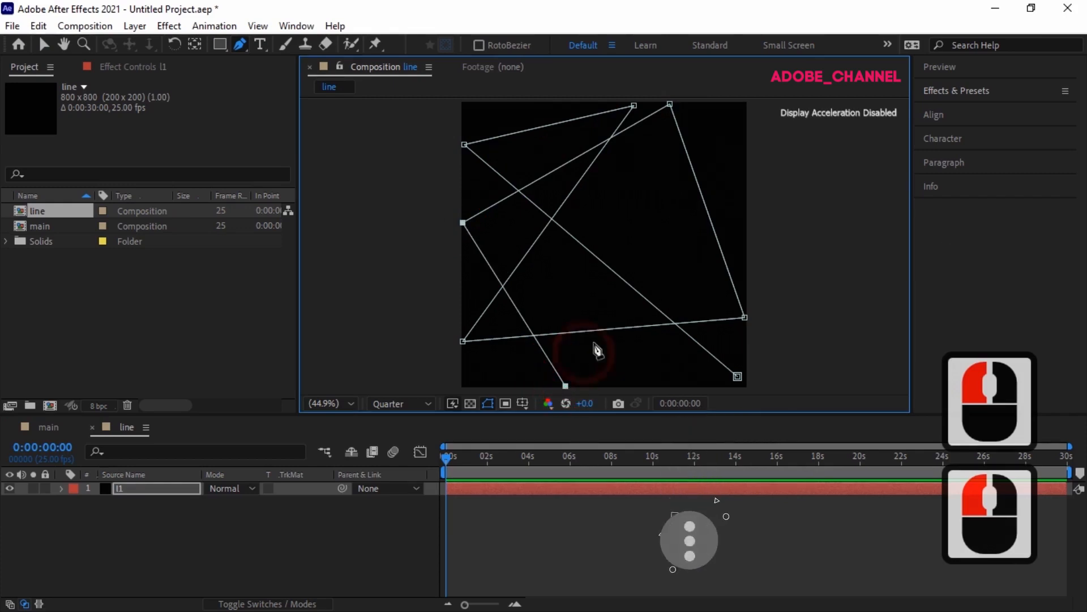
left_click(746, 189)
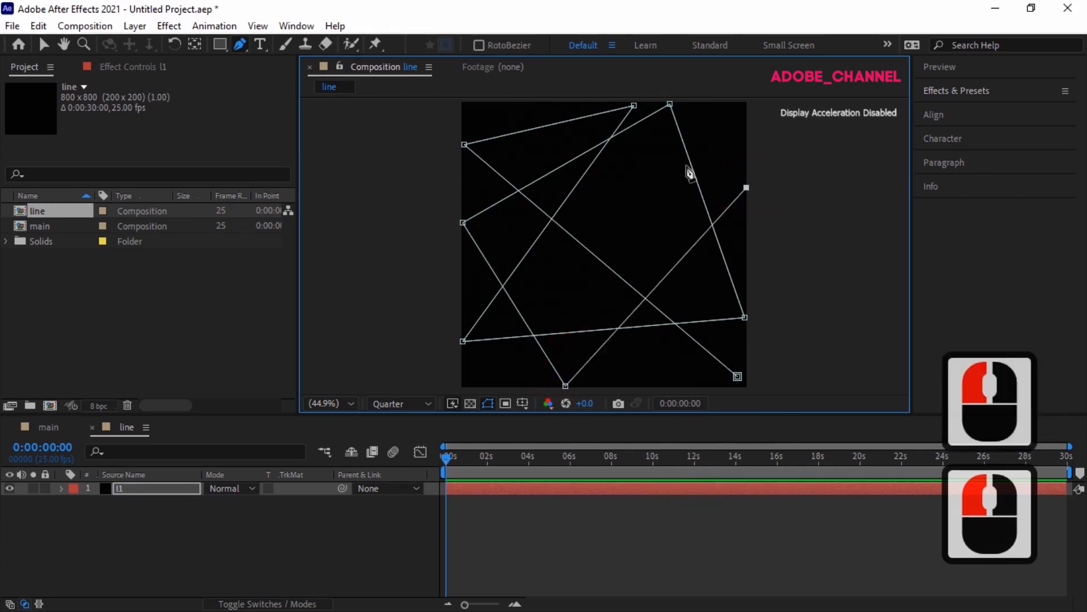
left_click(520, 105)
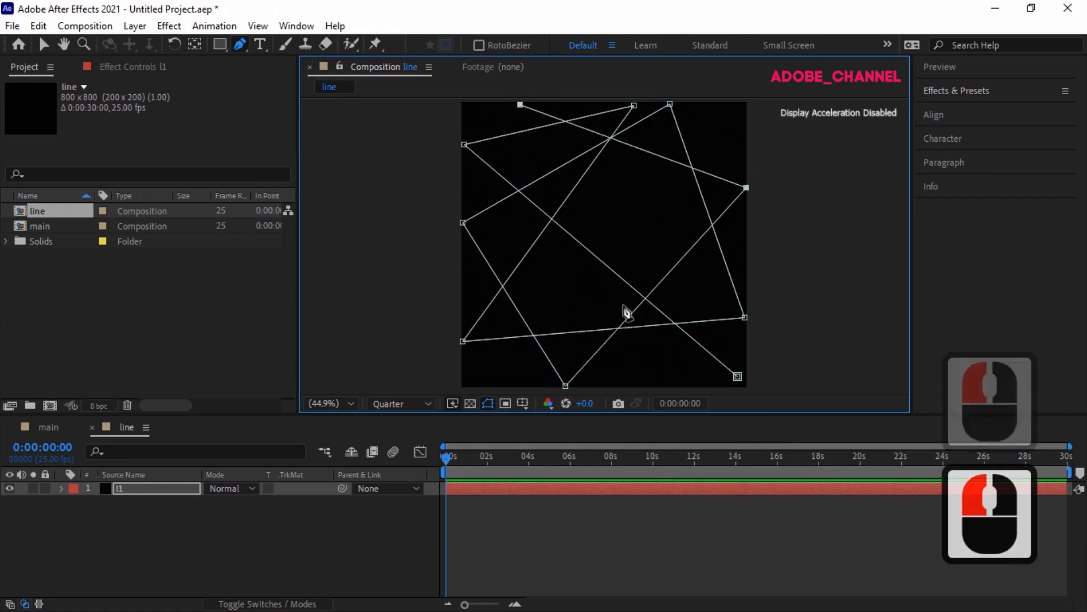
left_click(636, 379)
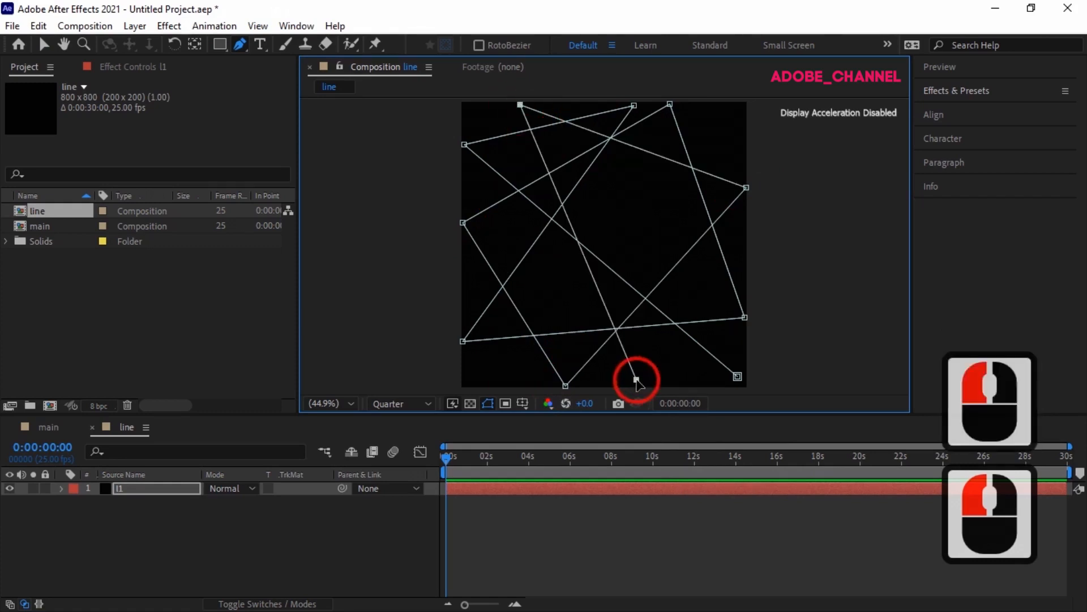
left_click(747, 126)
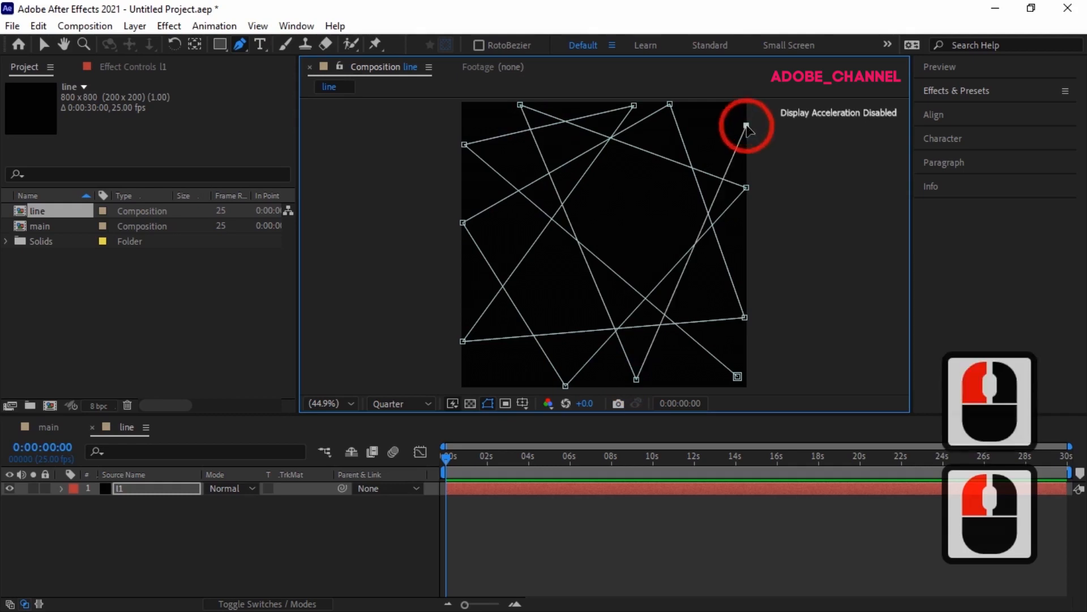
left_click(462, 244)
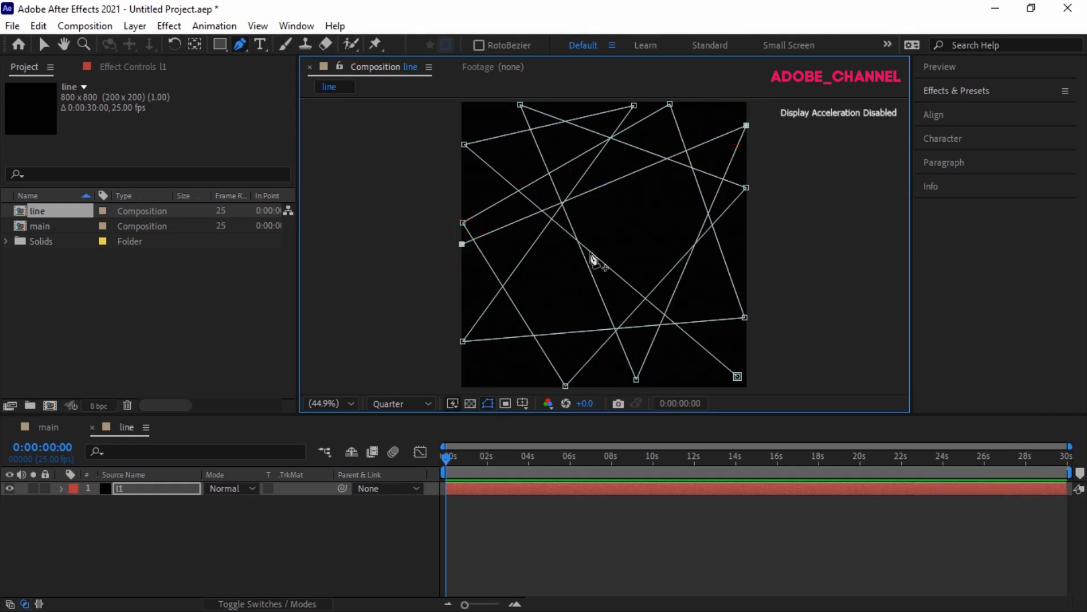
left_click(745, 242)
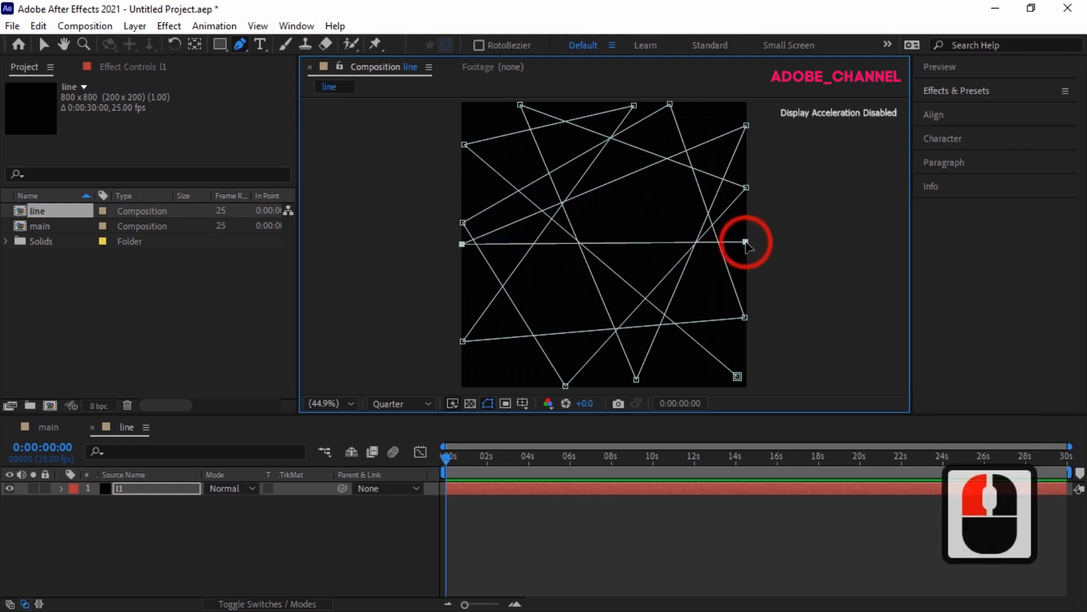
left_click(746, 243)
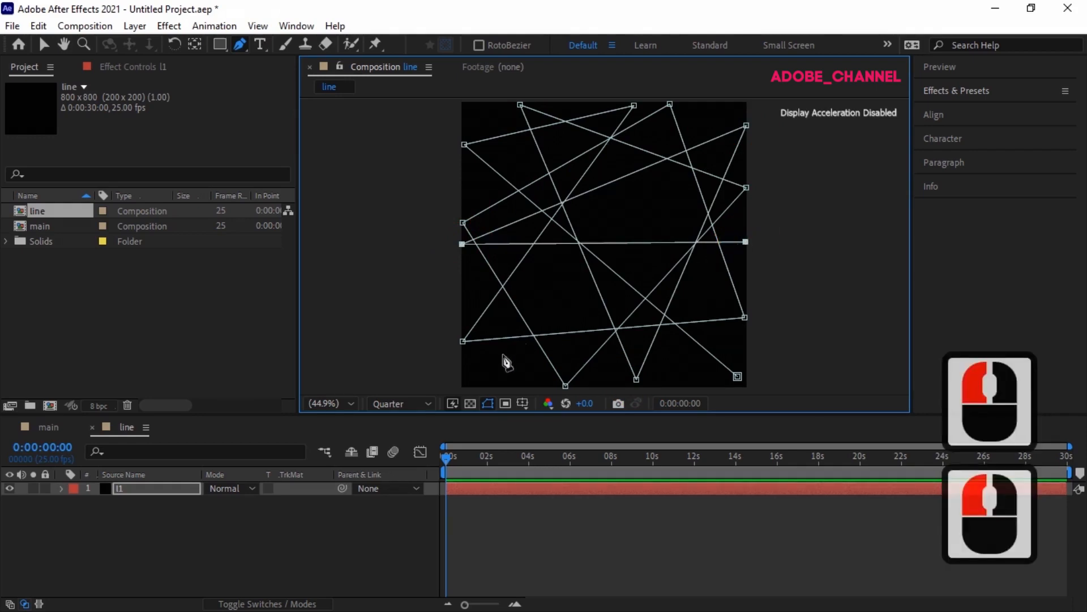
left_click(469, 383)
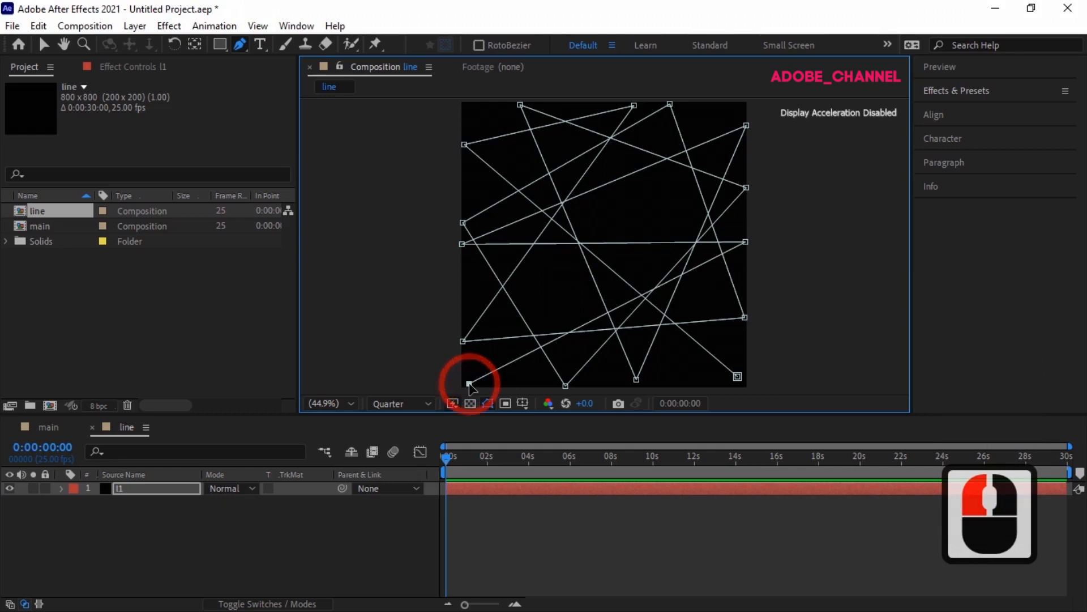
Step: Find the Saber effect in Effects & Presets and apply it to the l1 layer
left_click(996, 92)
left_click(966, 110)
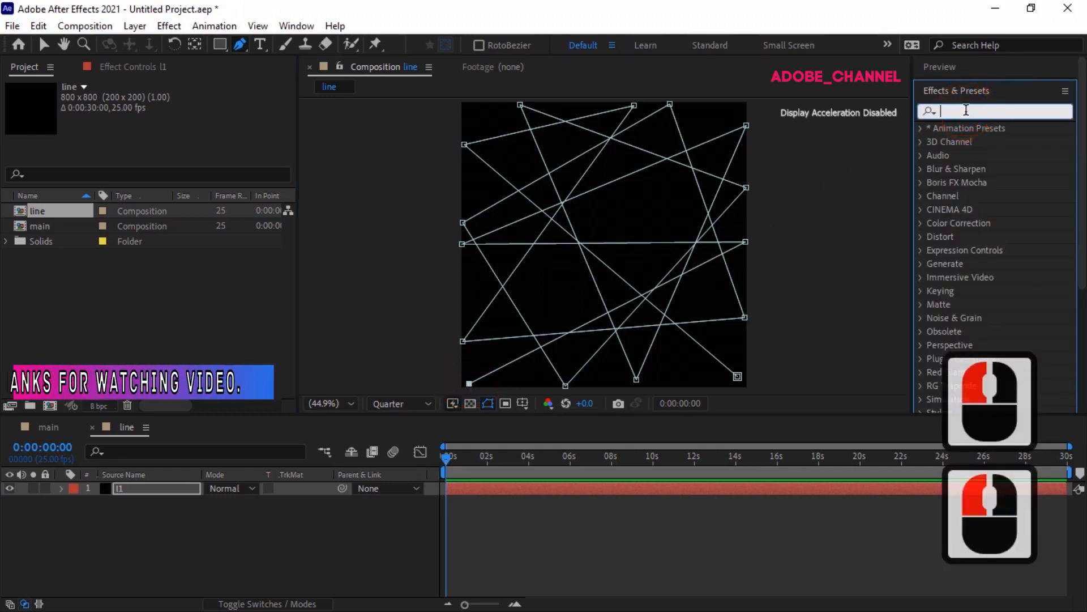
type("sabe")
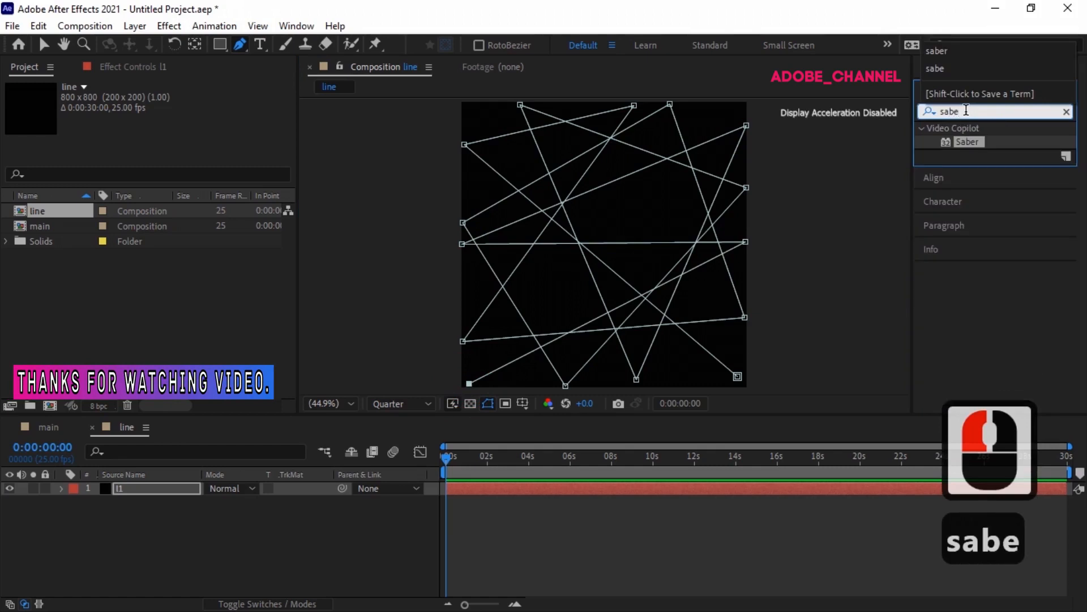
double_click(967, 140)
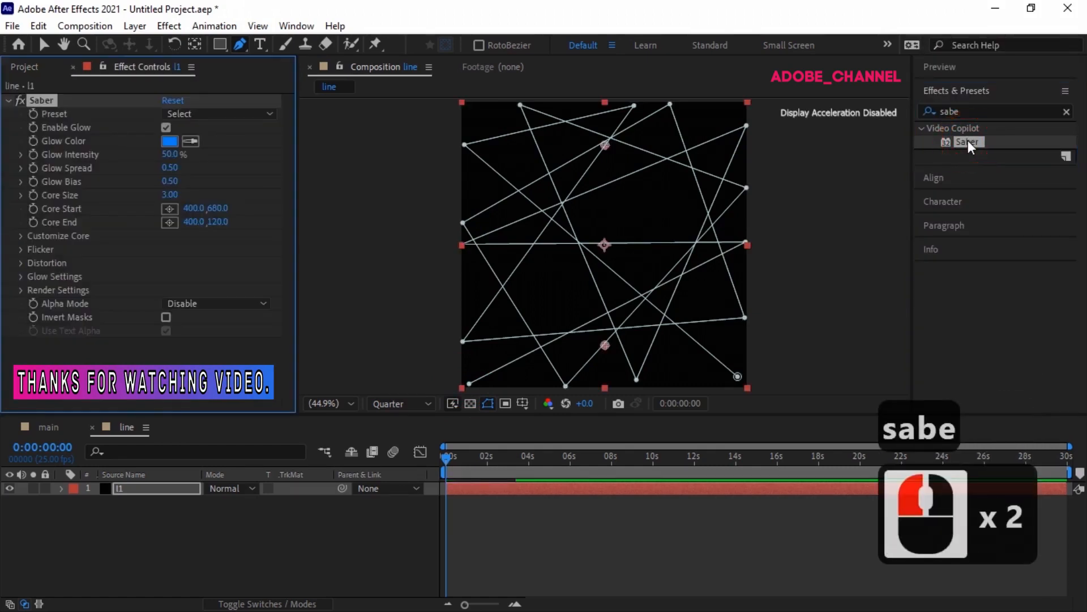
Step: Set Saber's Core Type to Layer Masks under Customize Core
left_click(25, 235)
left_click(201, 243)
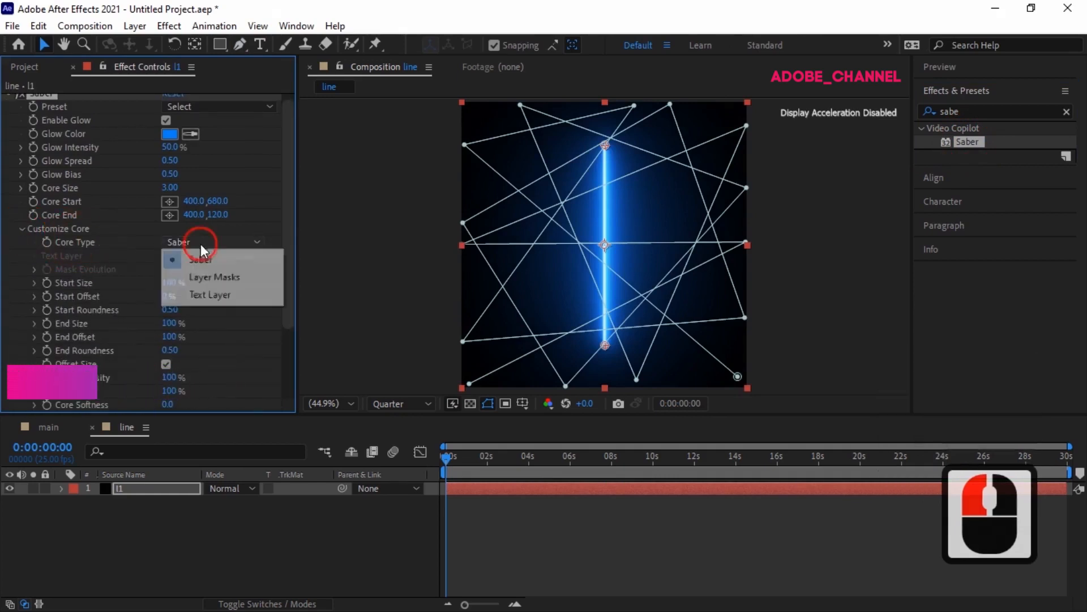
left_click(220, 279)
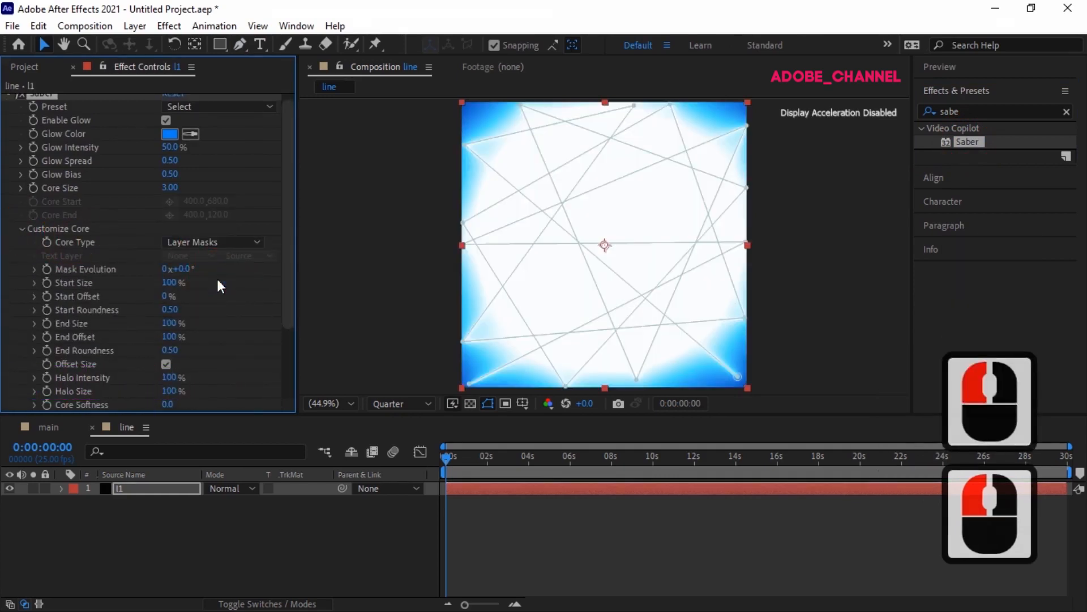
Step: Set Saber's Start Size to 0% and add a Start Offset keyframe at 0% at the first frame
left_click(170, 283)
type("0")
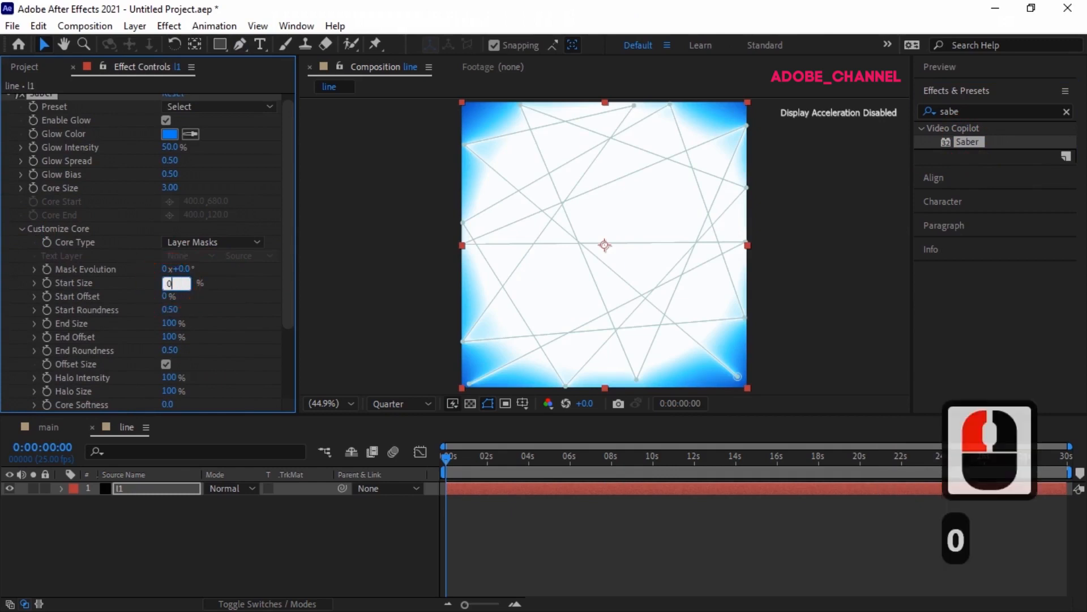
key("Return")
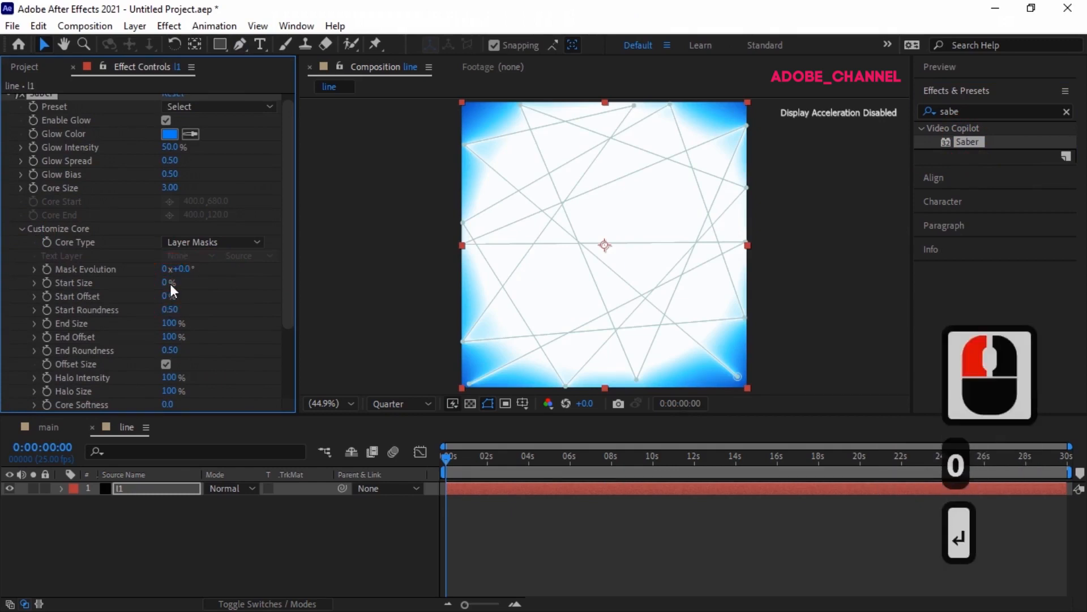
left_click(45, 297)
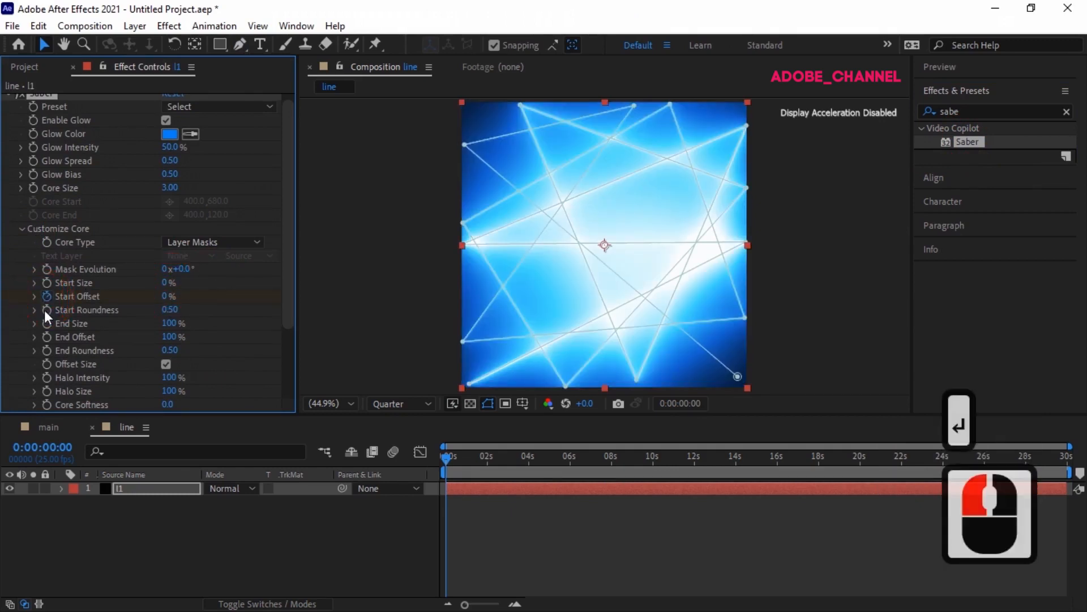
Step: Go to frame 0:00:00:20 and add an End Offset keyframe at 0%
left_click(40, 445)
type("20")
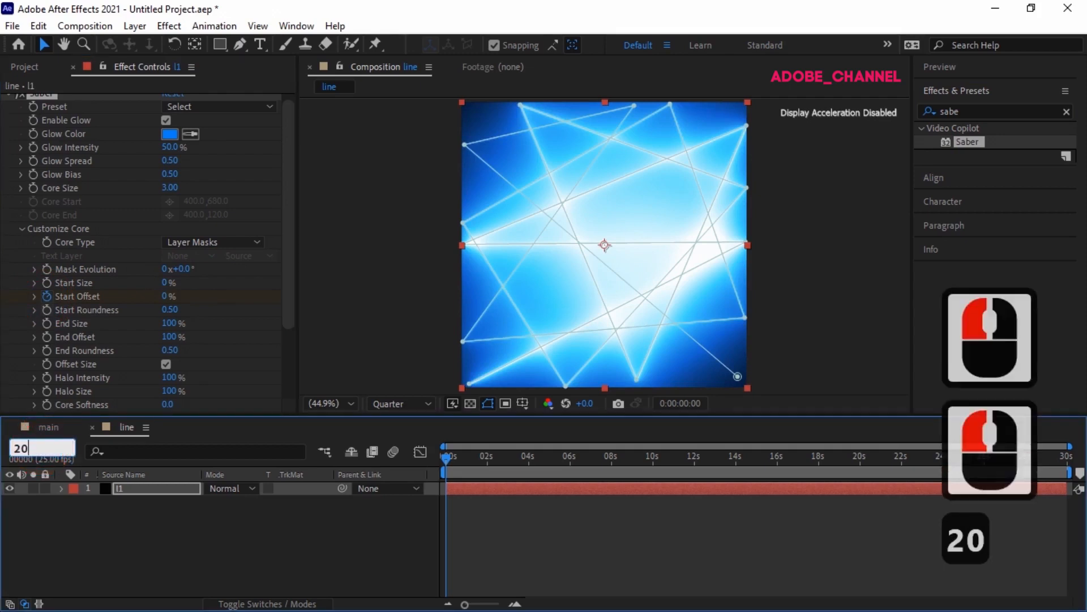
key("Return")
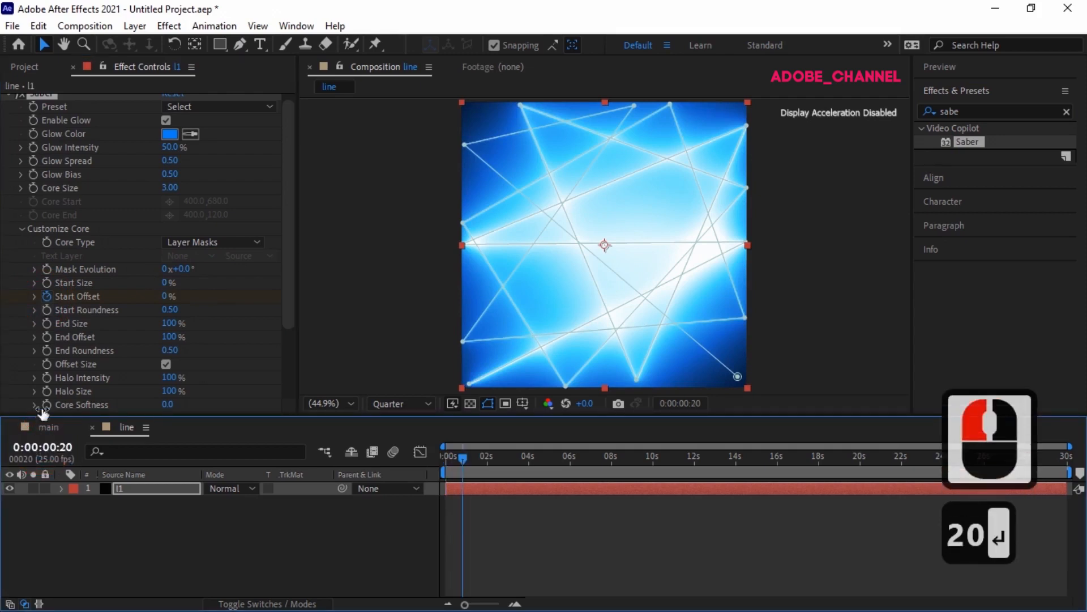
left_click(46, 337)
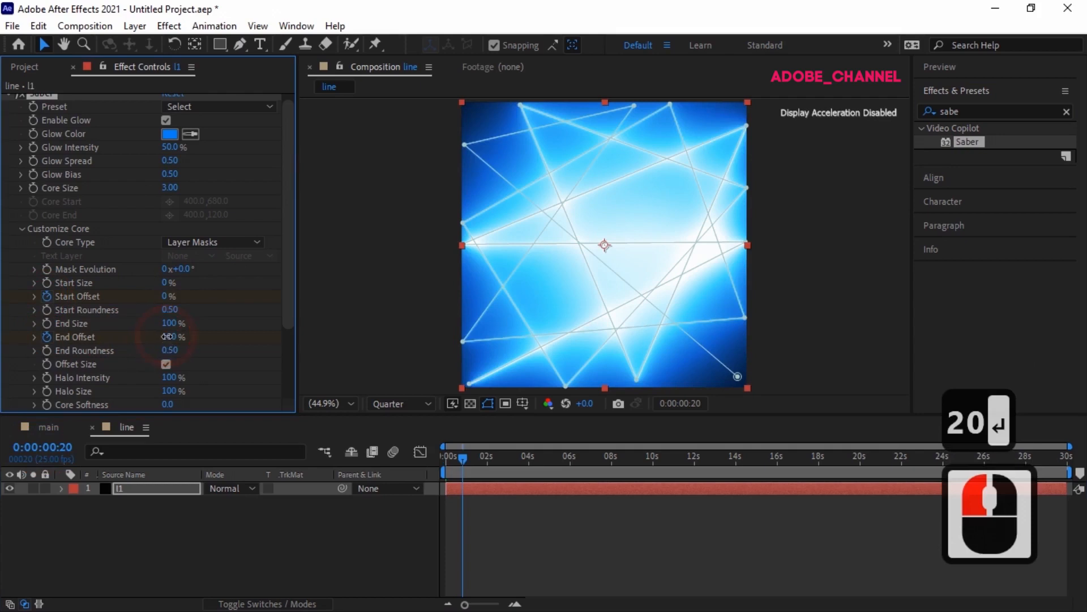
key("Return")
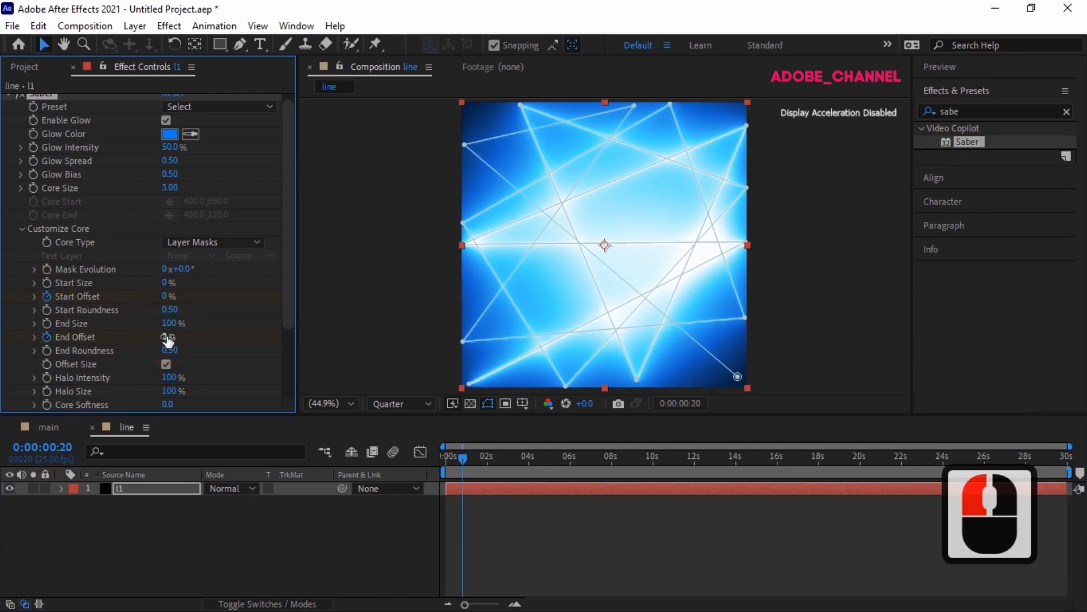
Step: Go to 0:00:29:04 and set a Start Offset keyframe of 100%
left_click(52, 448)
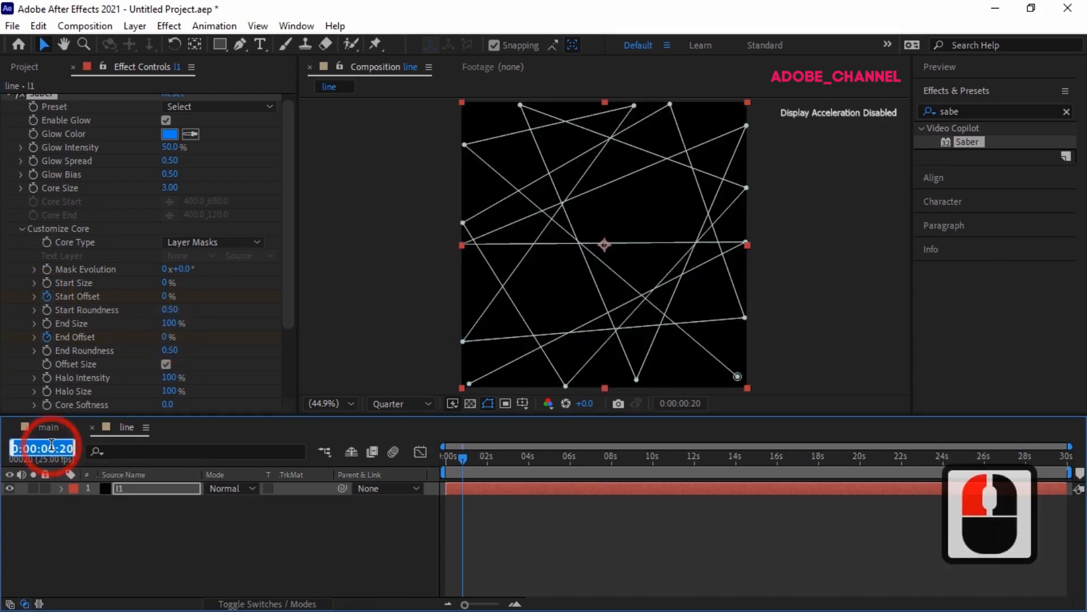
type("2904")
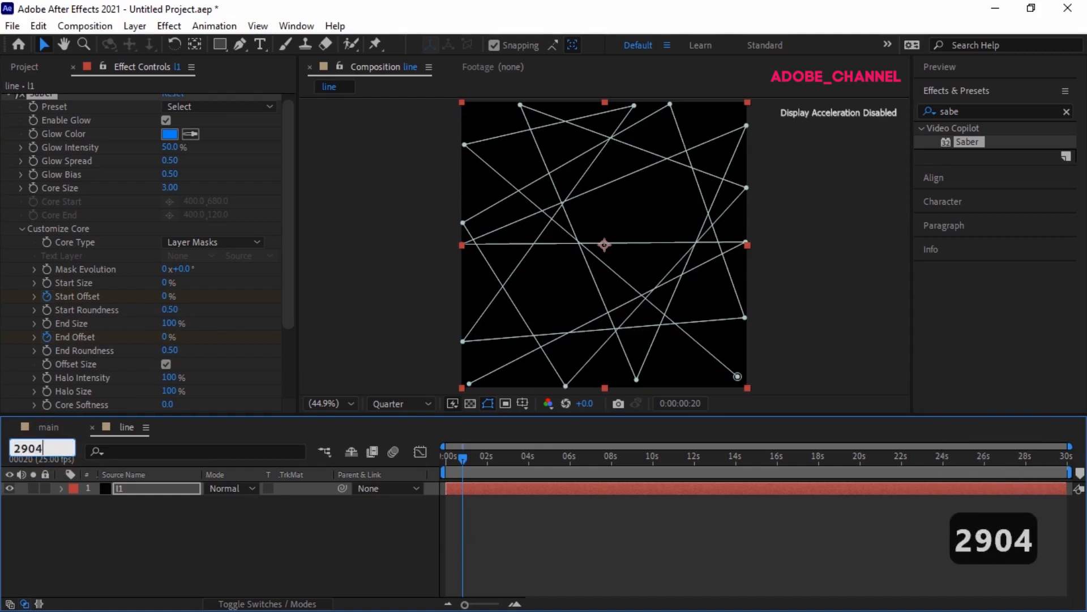
key("Return")
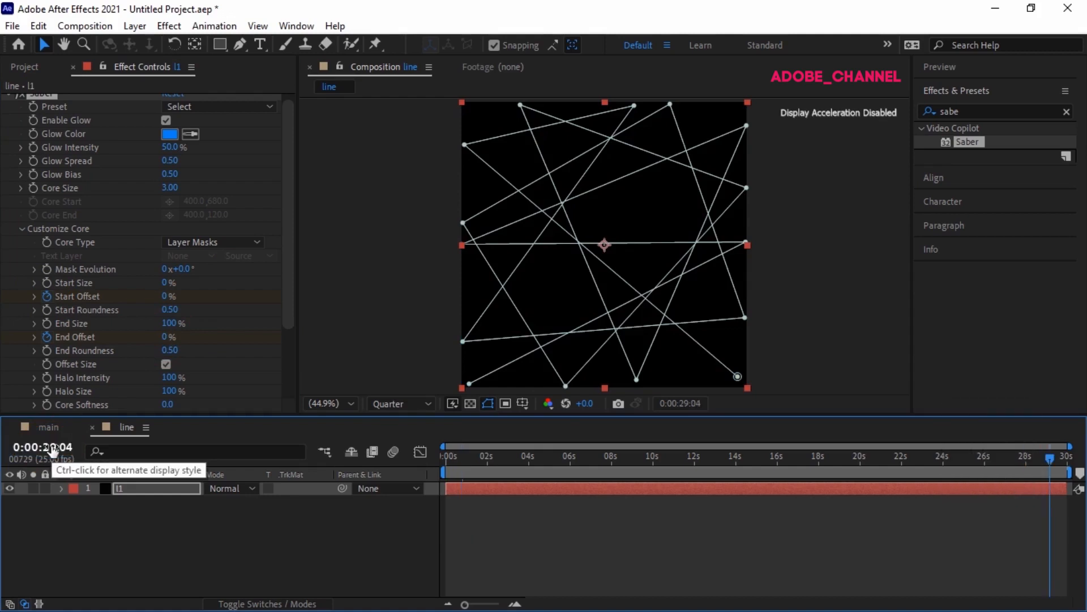
key("u")
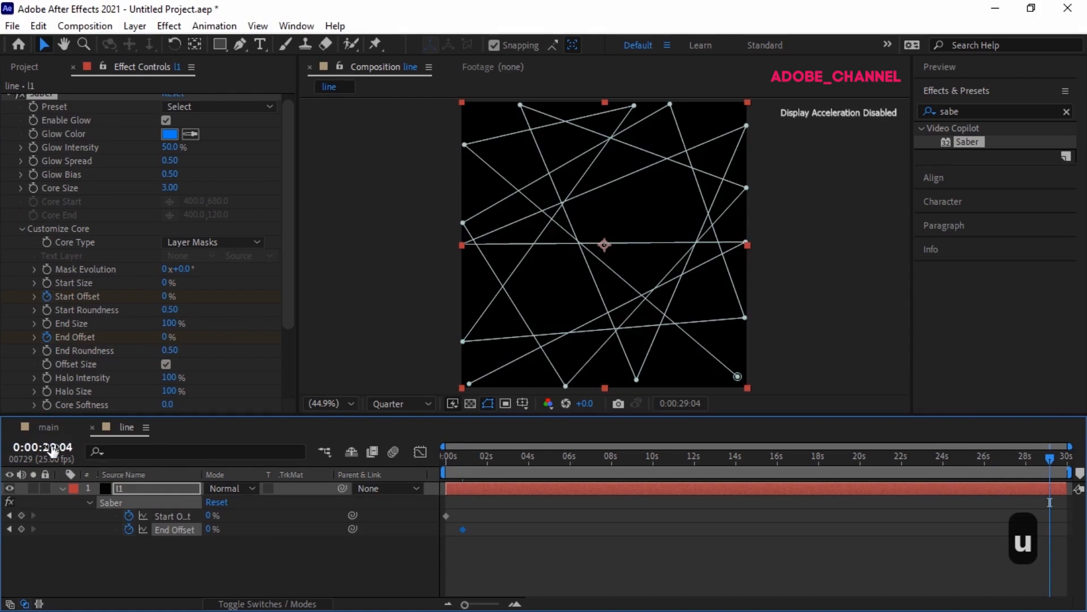
left_click(166, 296)
type("100")
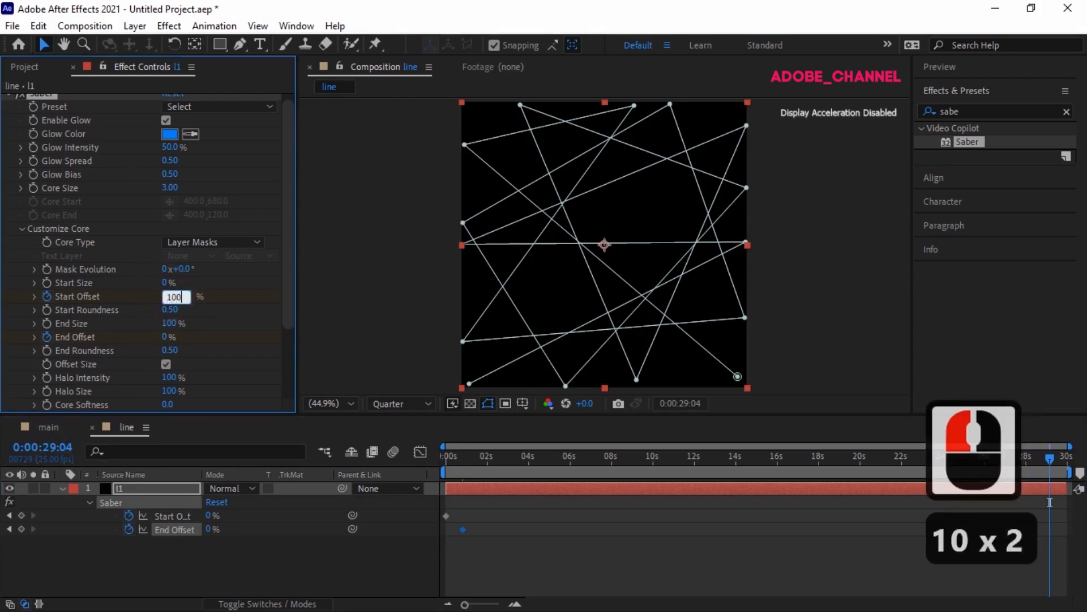
key("Return")
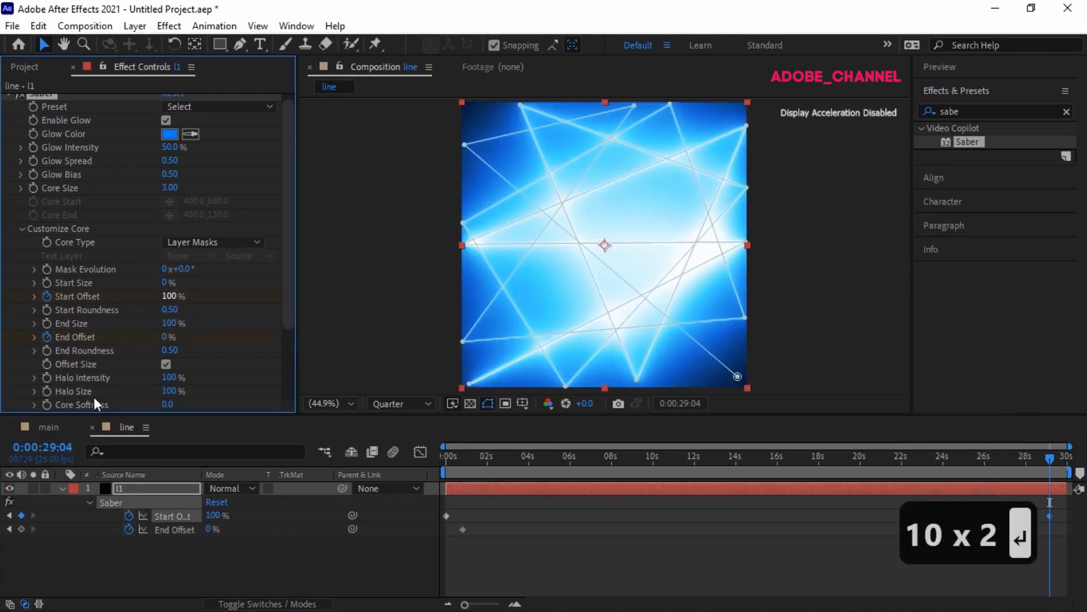
Step: Go to 0:00:29:24 and set an End Offset keyframe of 100%
left_click(49, 449)
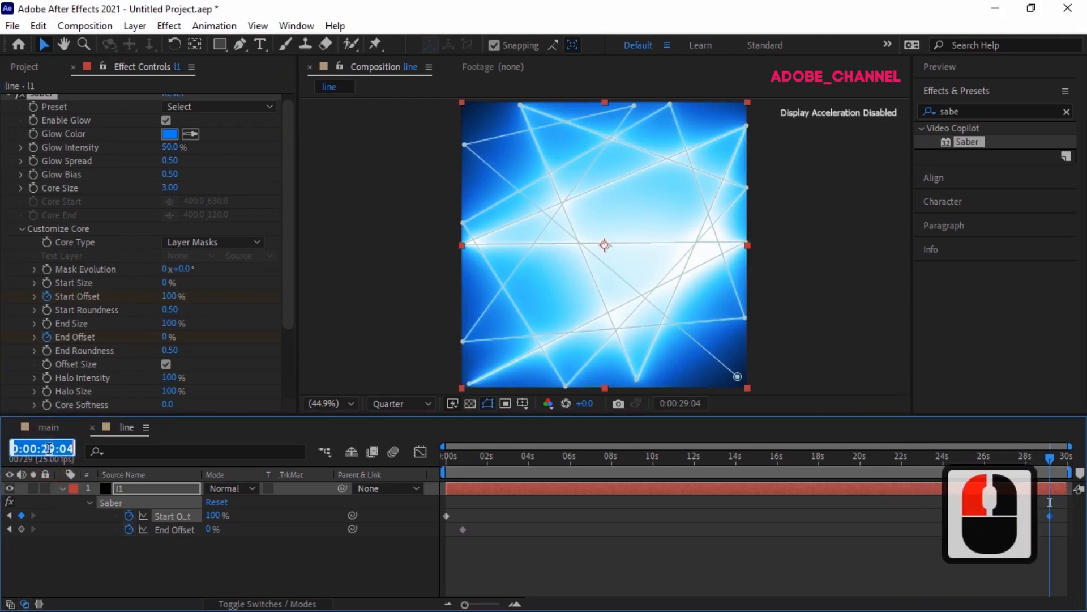
type("2")
type("9:24")
key("Return")
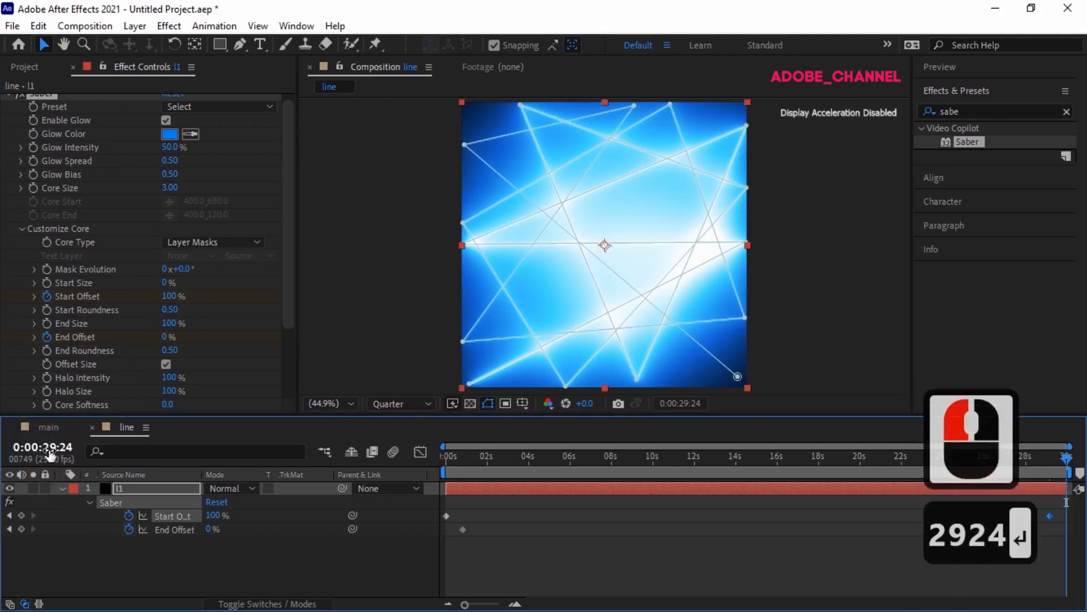
left_click(164, 338)
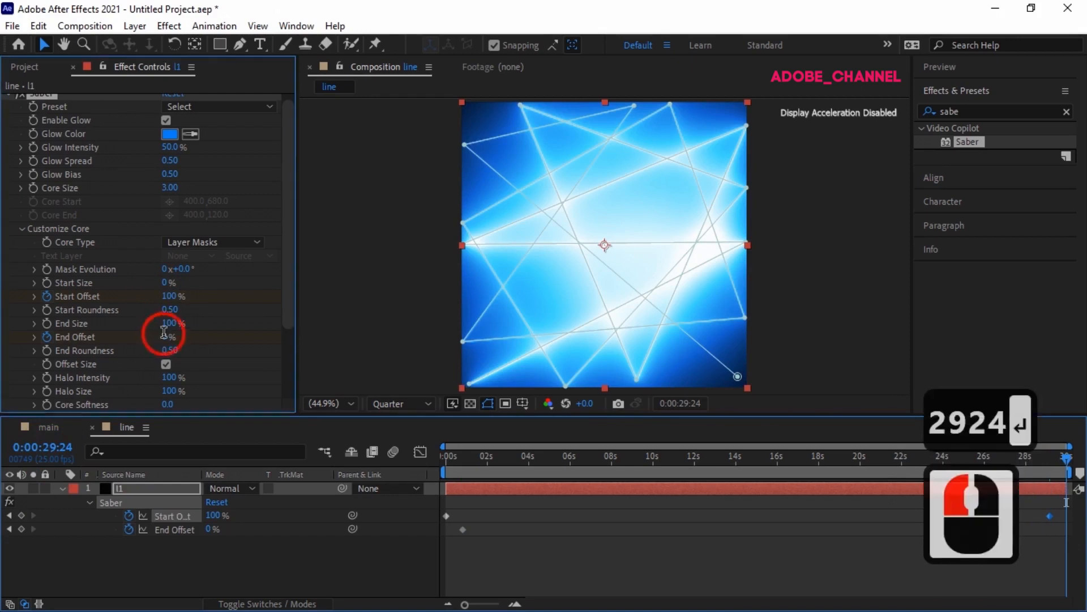
type("100")
key("Return")
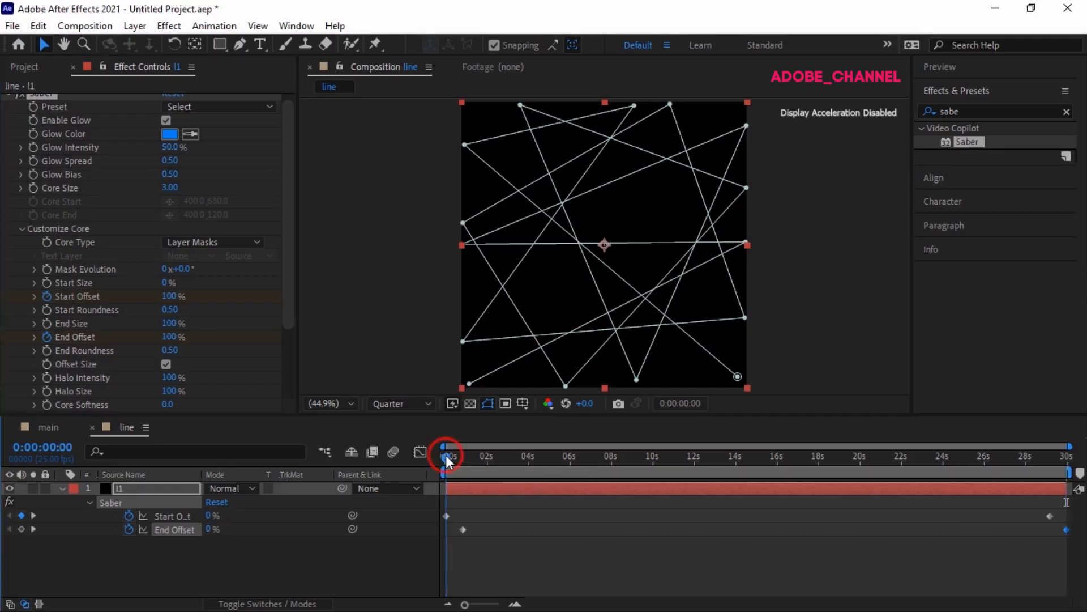
Step: Scrub the timeline to preview the glow animation, then return to the first frame
left_click_drag(446, 454, 769, 472)
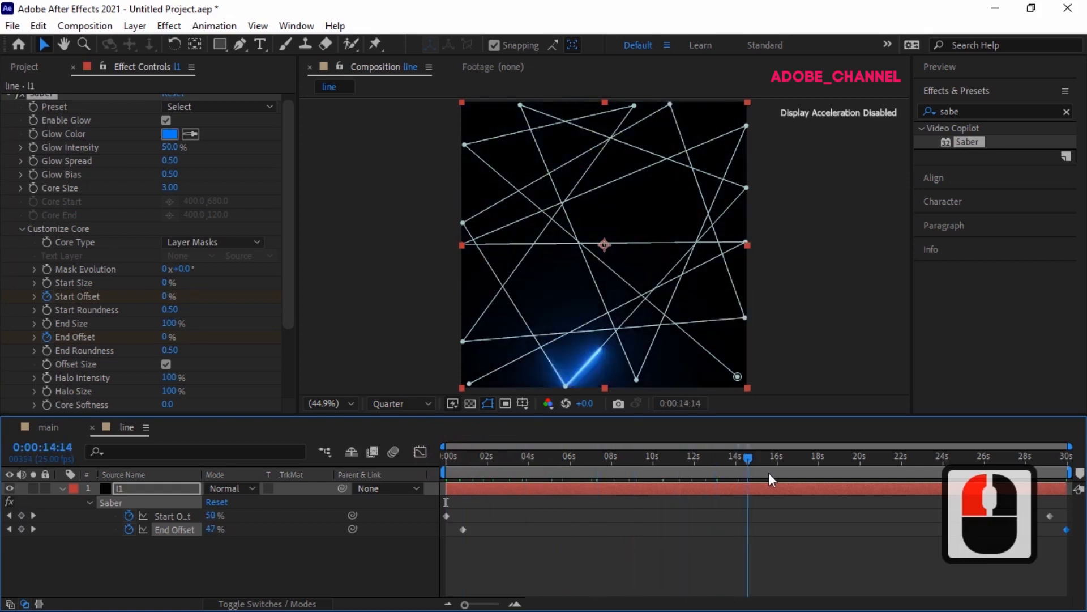
key("Home")
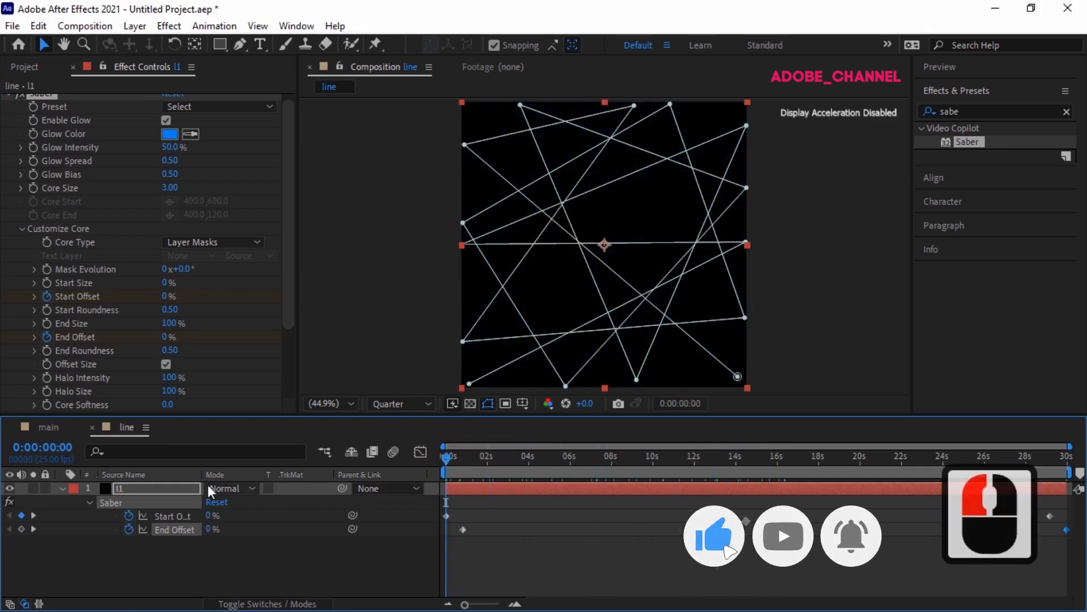
Step: Collapse the line layer's properties and set its blending mode to Screen
left_click(61, 487)
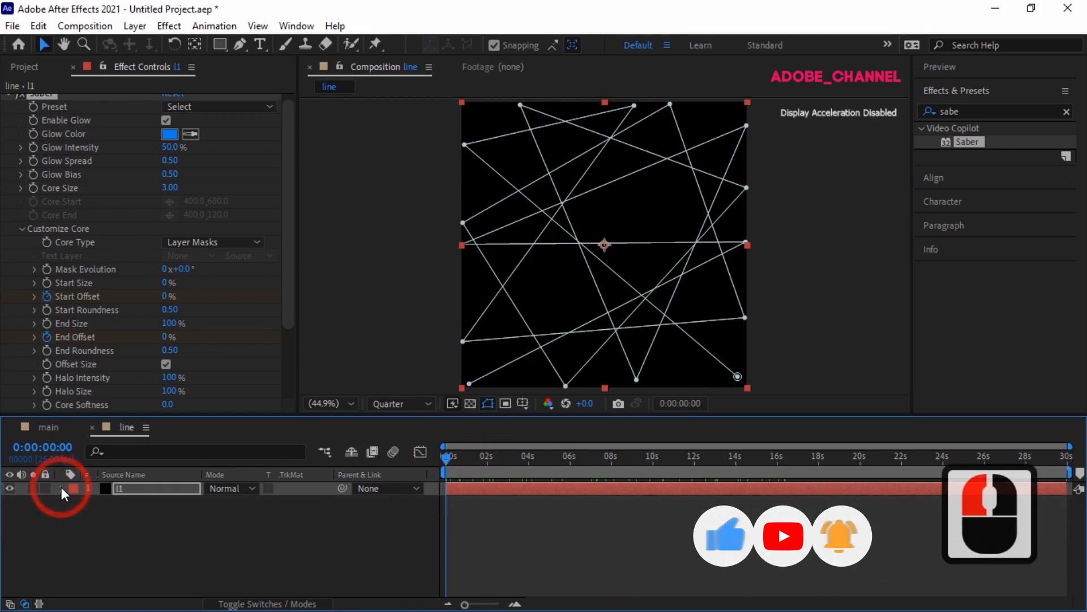
left_click(154, 489)
left_click(252, 488)
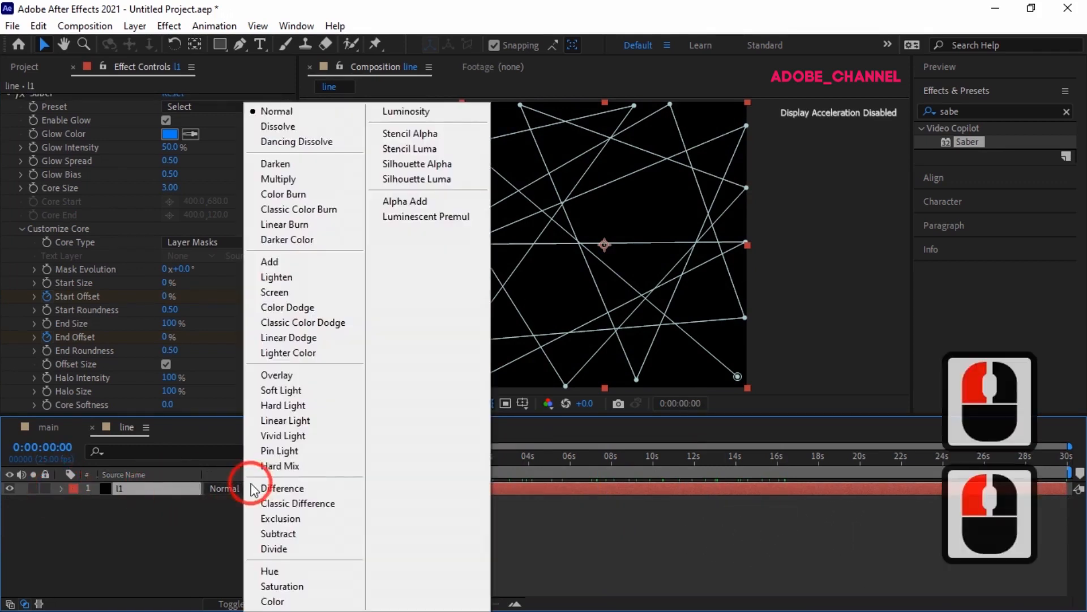
left_click(280, 292)
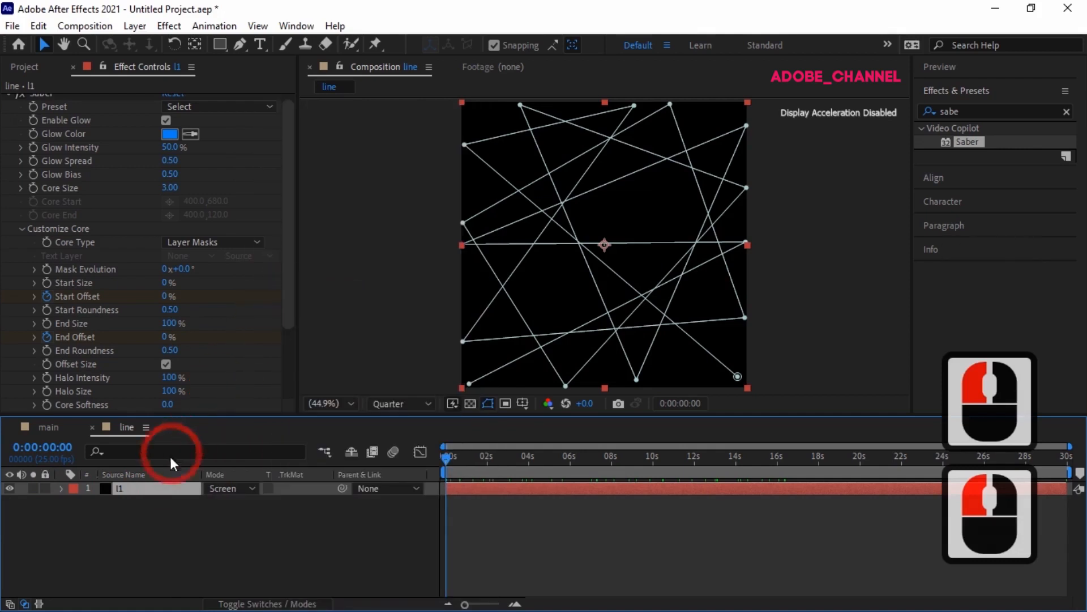
Step: Duplicate the line layer and set the copy's Saber Glow Color to red FF0042
left_click(158, 488)
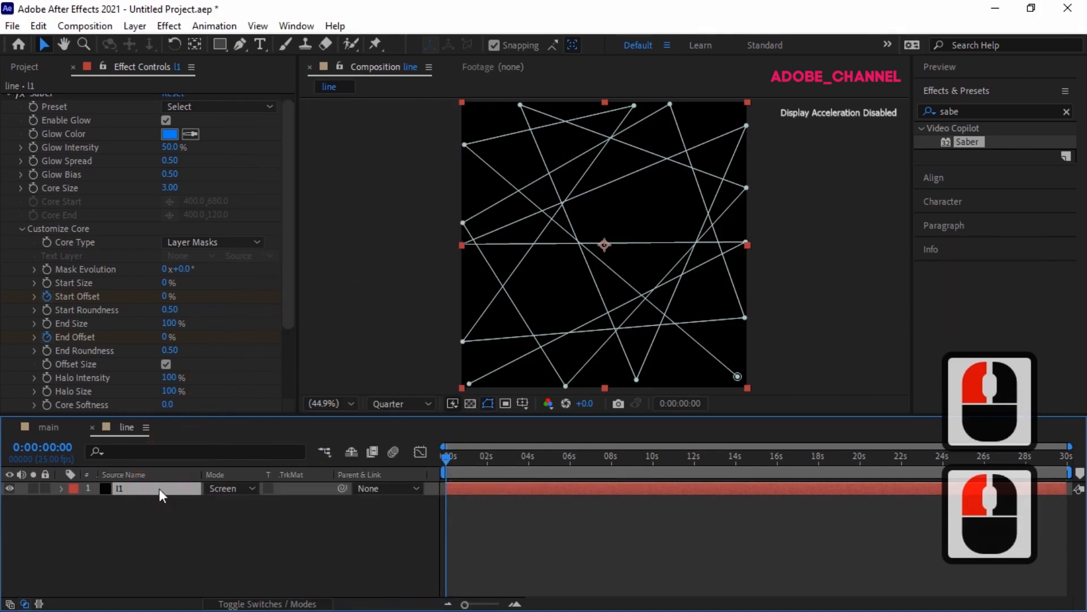
key("ctrl+d")
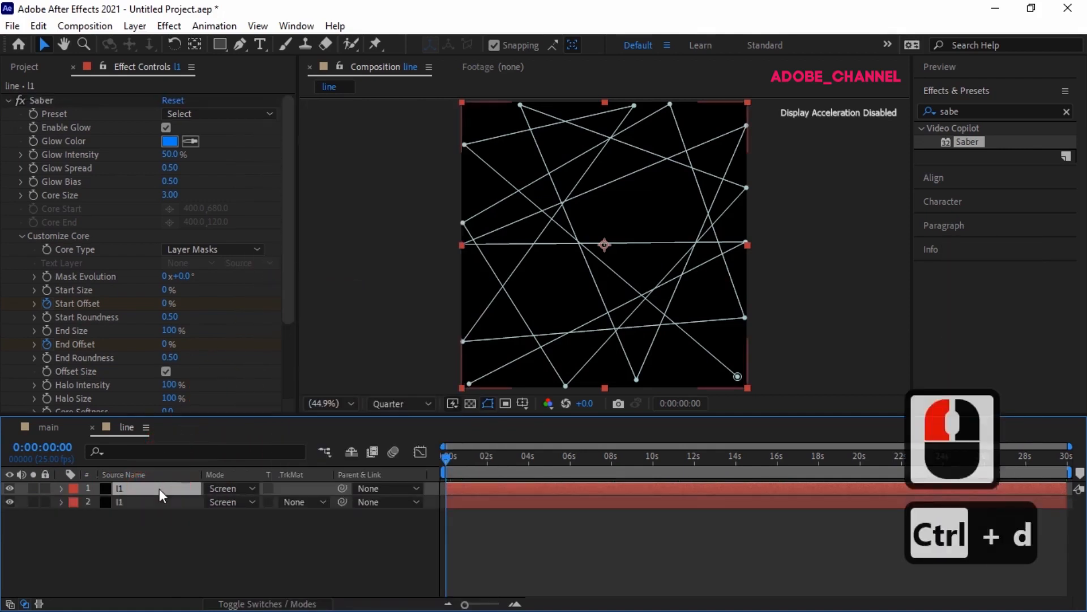
left_click(165, 142)
left_click(310, 282)
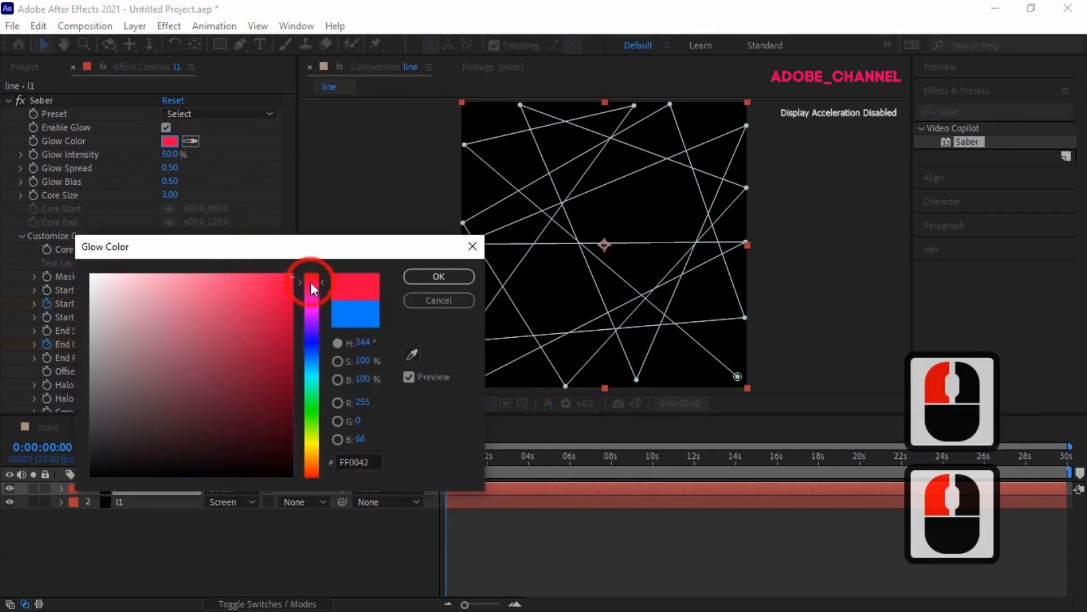
left_click(436, 277)
Step: Flip the red glow layer horizontally
right_click(165, 487)
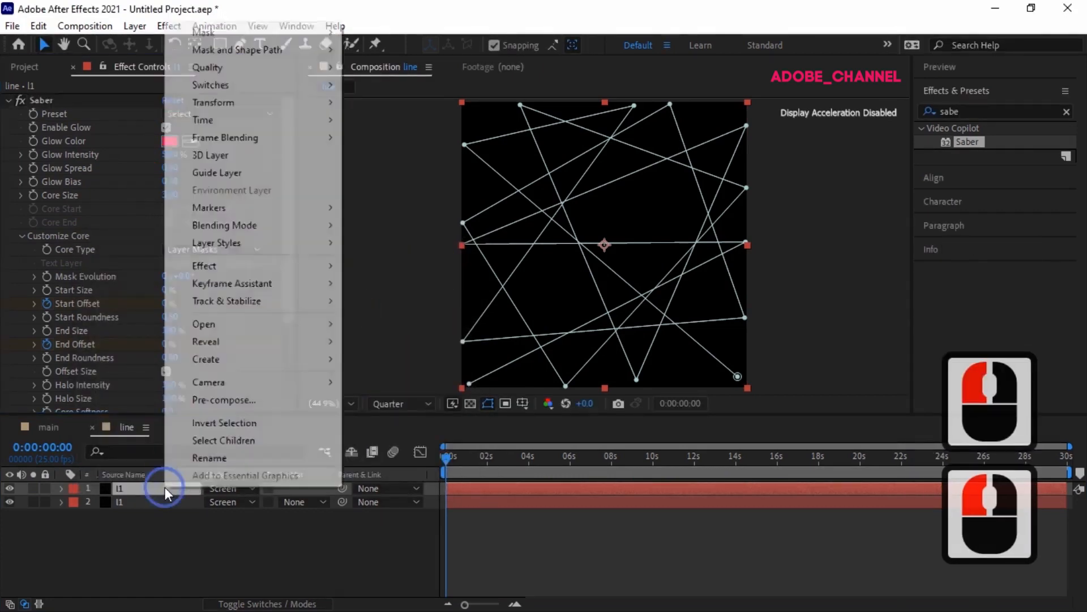
mouse_move(243, 102)
left_click(389, 234)
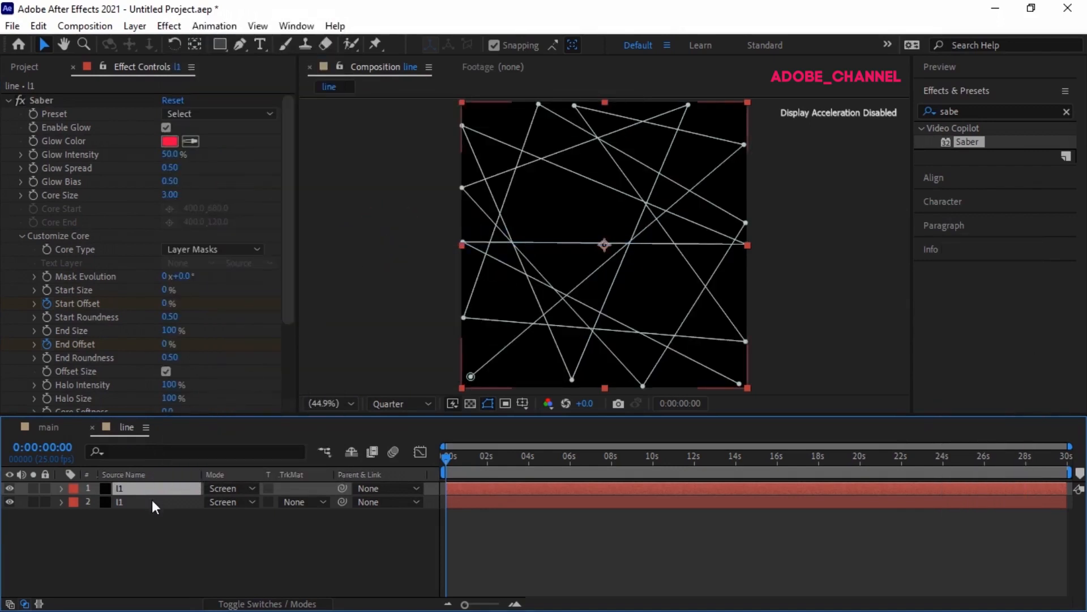
Step: Duplicate the red layer and change the copy's Glow Color to yellow
key("ctrl+d")
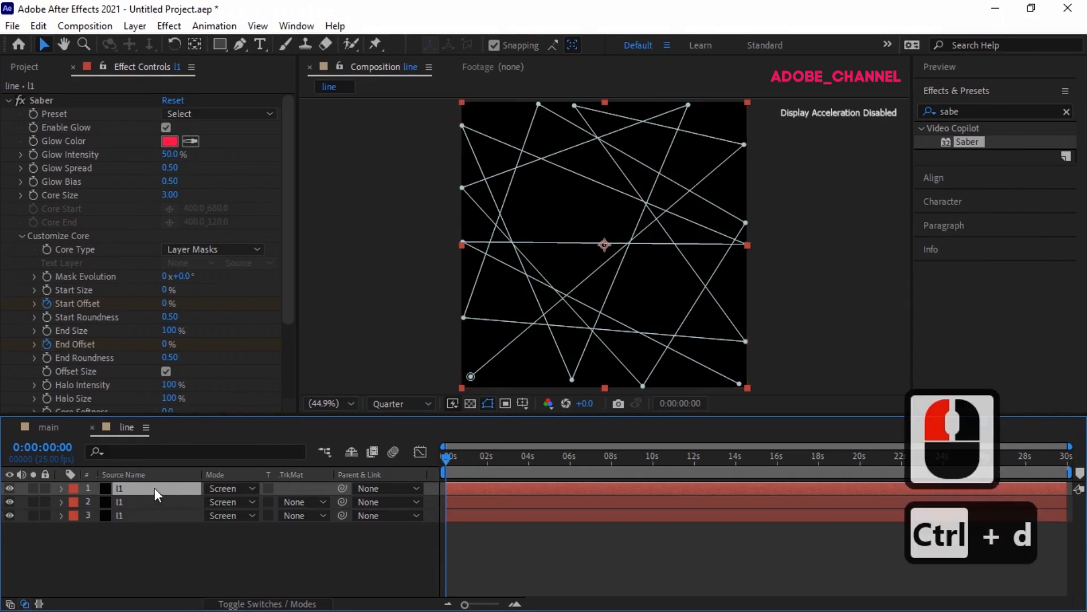
left_click(170, 141)
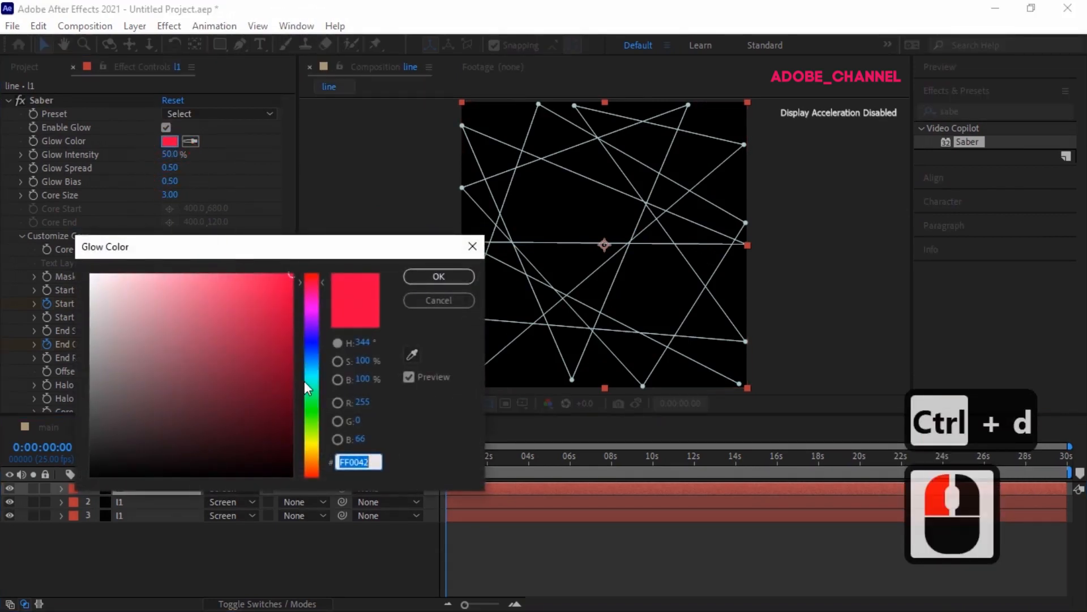
left_click(310, 443)
left_click(436, 277)
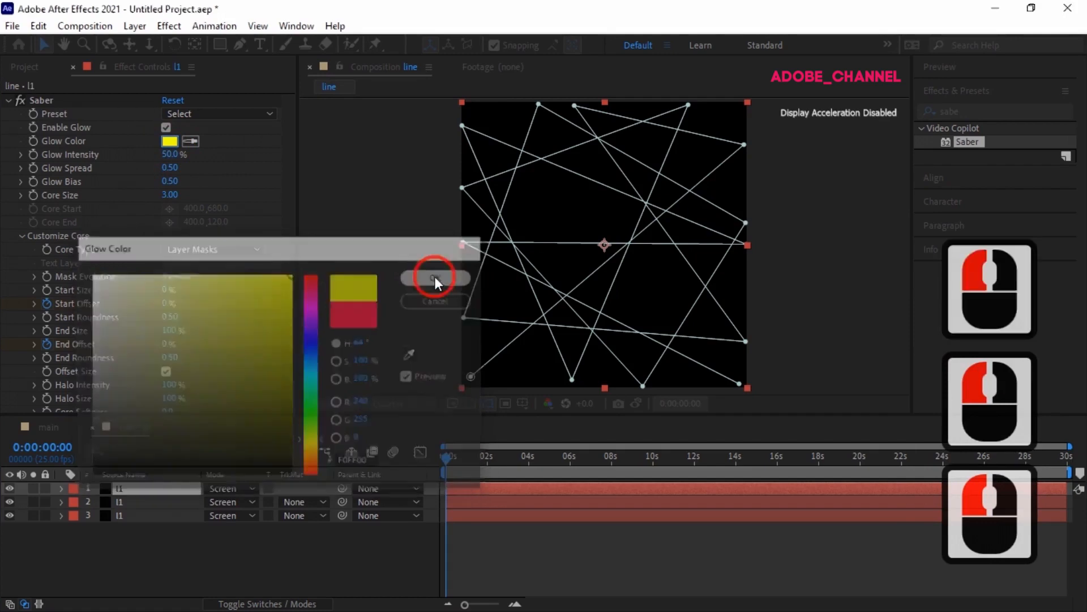
Step: Flip the yellow glow layer vertically
right_click(172, 488)
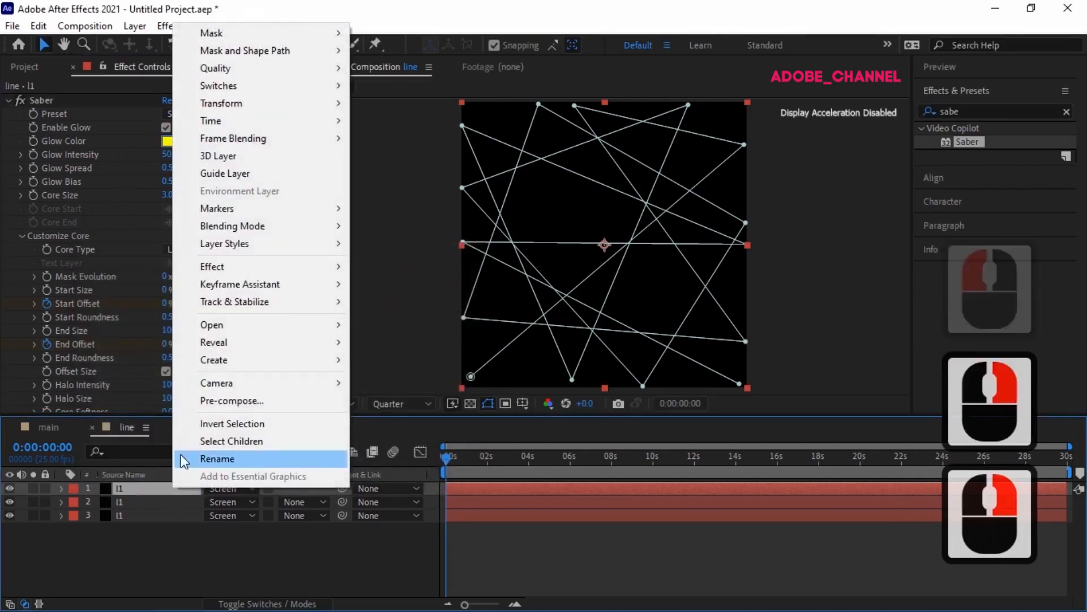
mouse_move(331, 105)
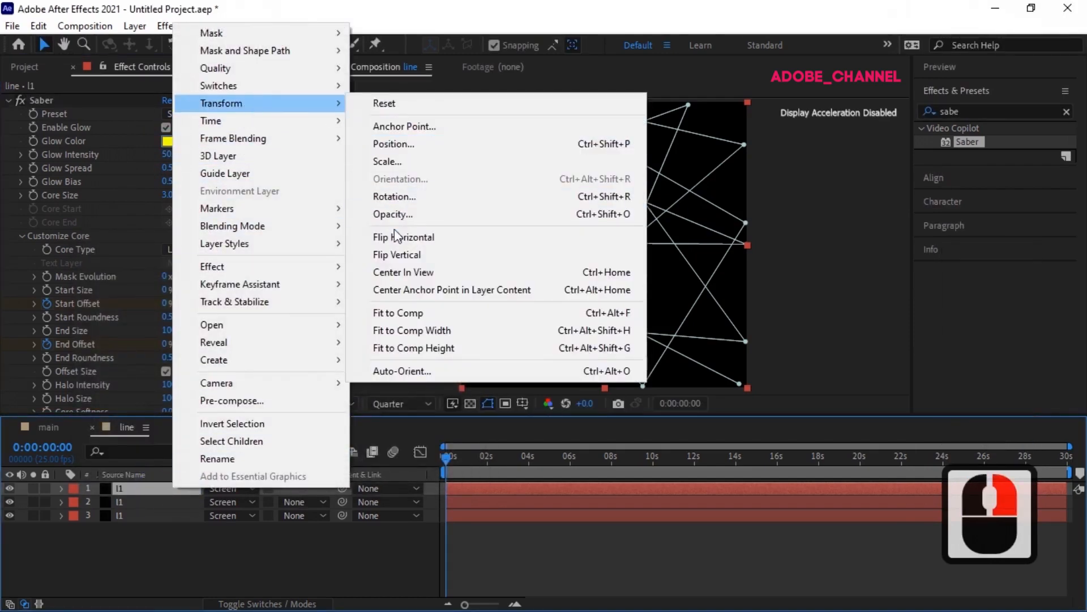
left_click(398, 256)
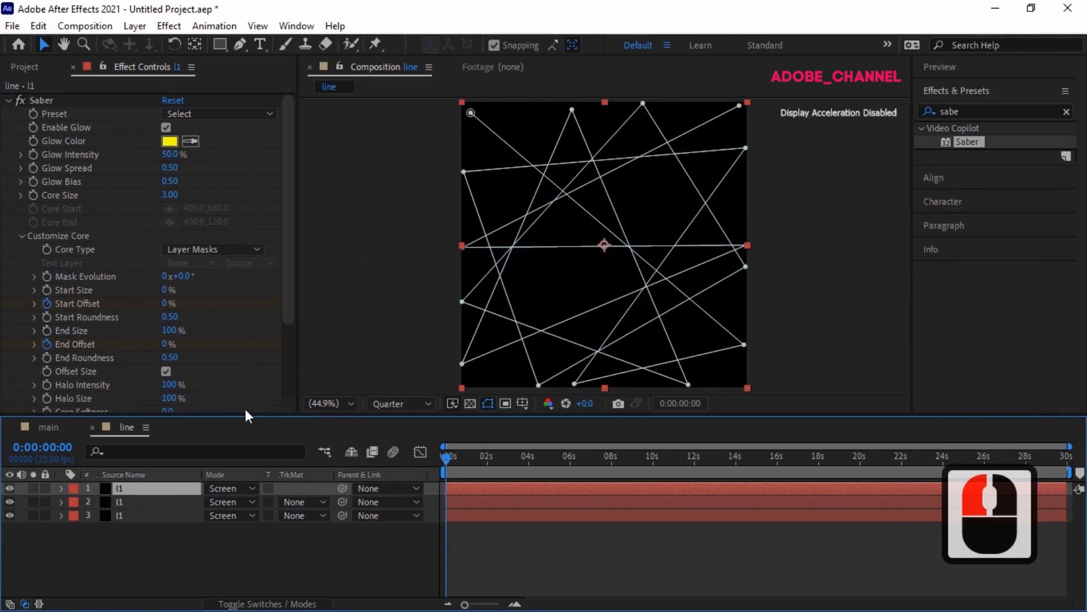
Step: Duplicate the original blue layer and set the copy's Glow Color to green 36FF00
left_click(151, 520)
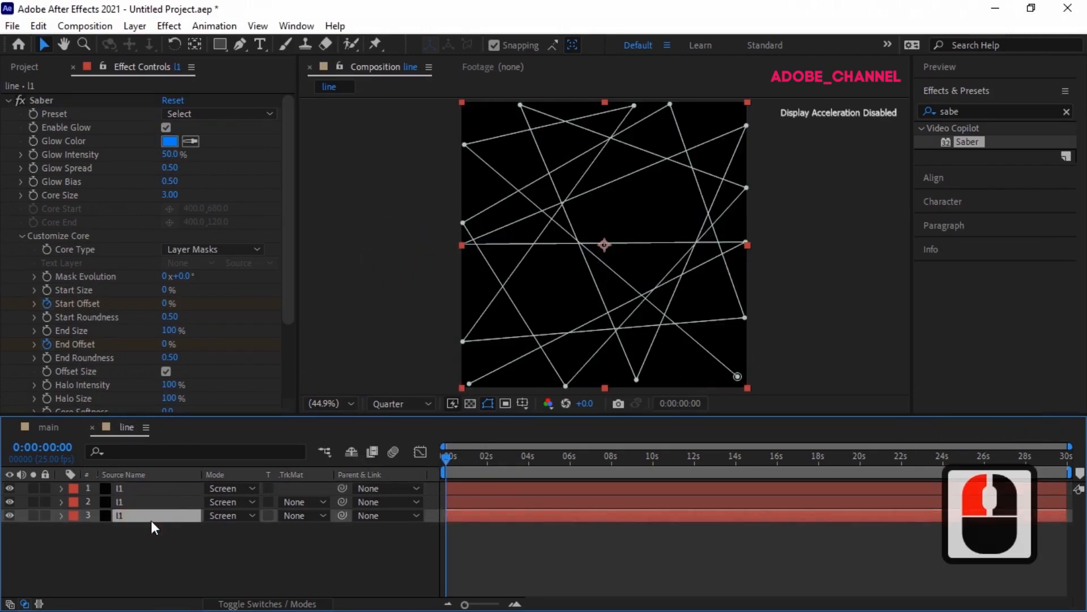
key("ctrl+d")
left_click(169, 143)
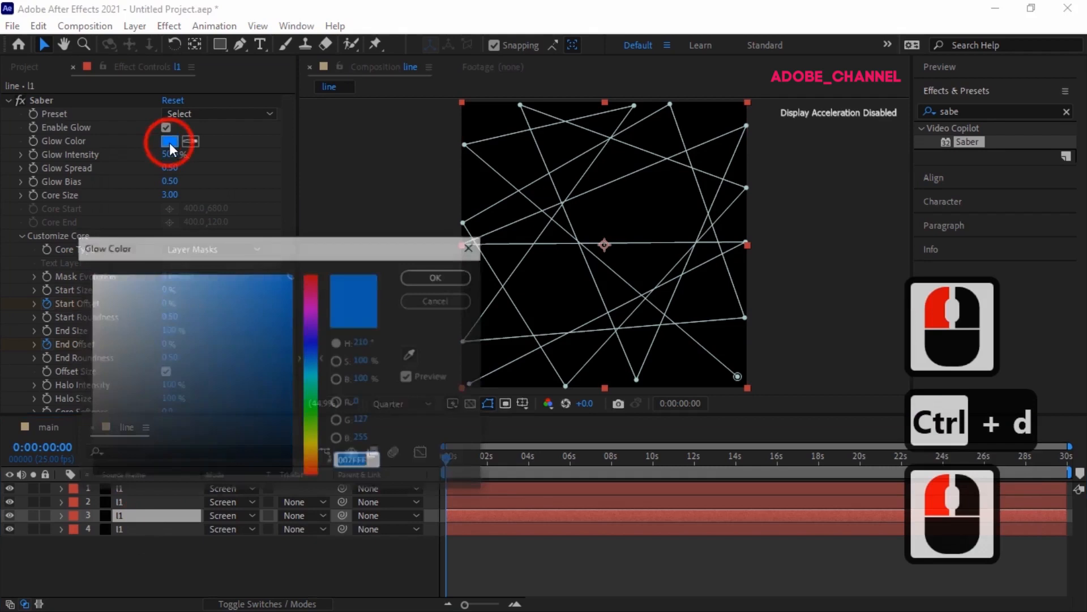
left_click(312, 416)
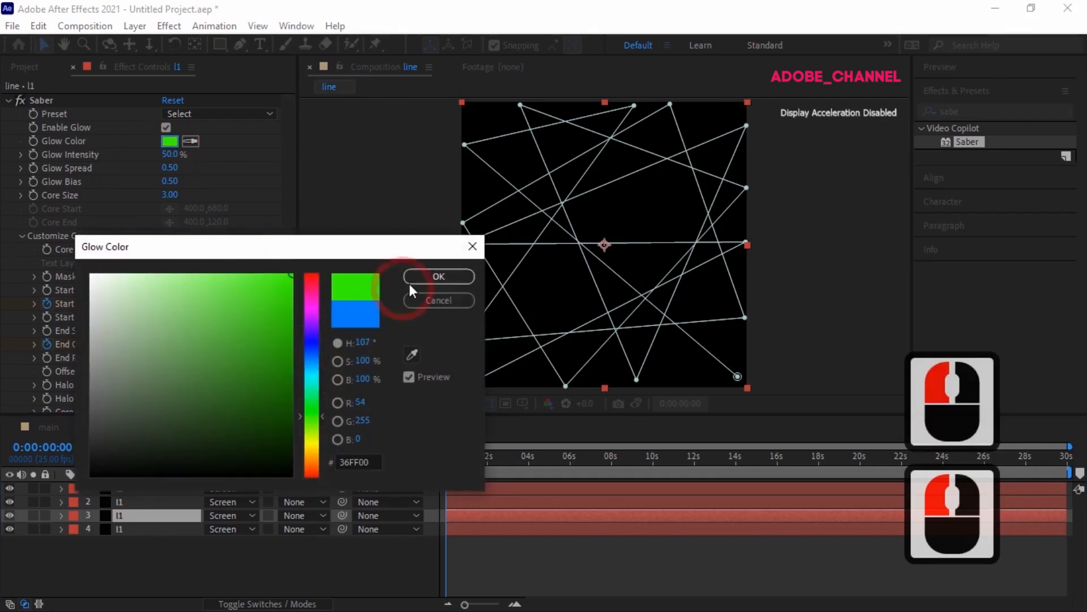
left_click(437, 275)
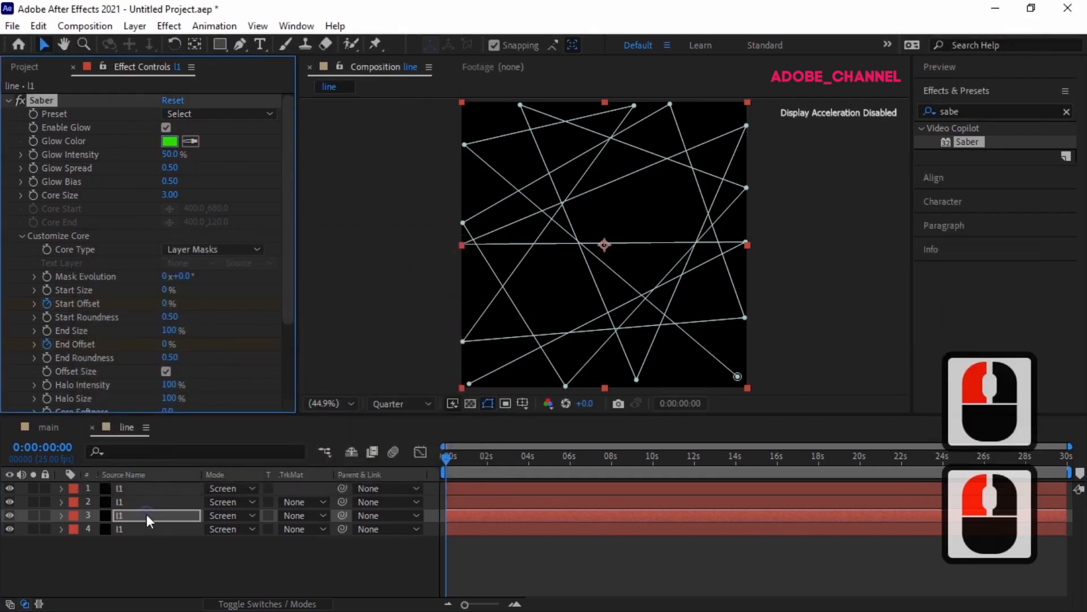
Step: Flip the green glow layer vertically
right_click(146, 514)
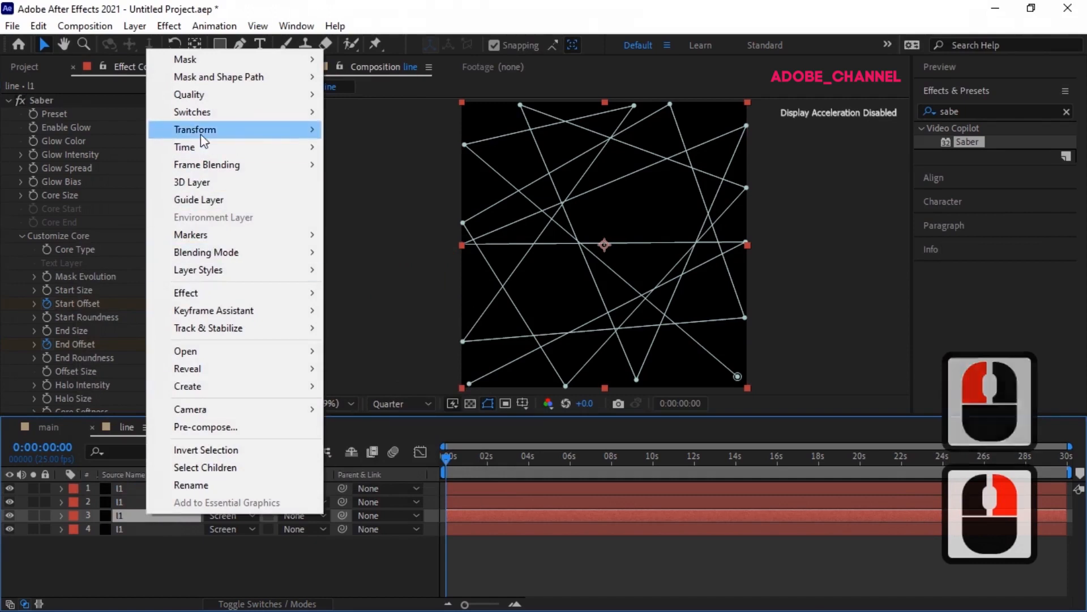
mouse_move(201, 134)
left_click(358, 284)
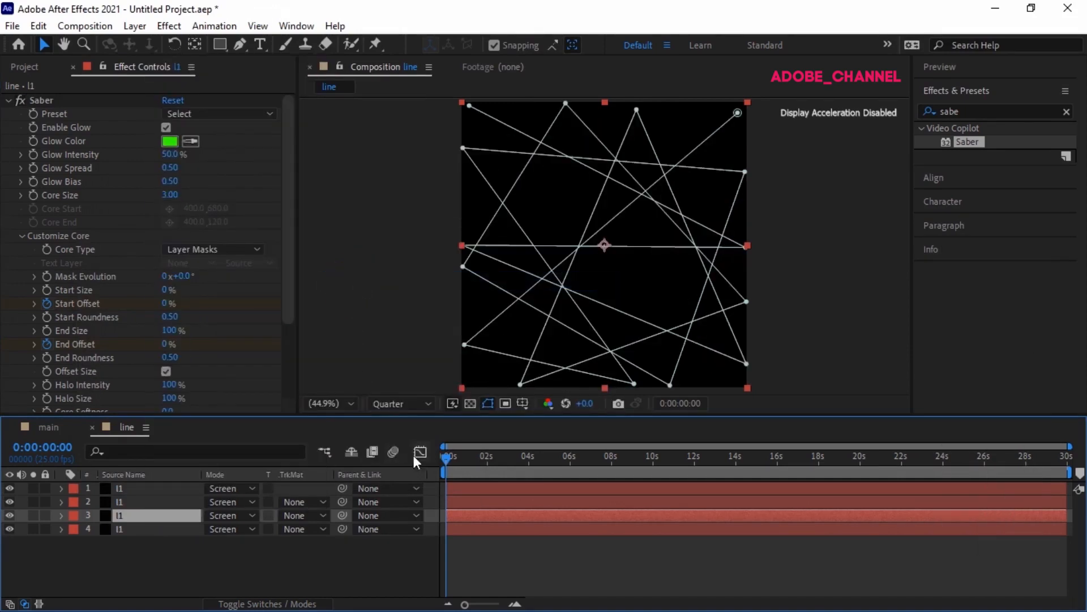
Step: Scrub through the timeline to preview the four colored glow lines, then return to the start
left_click_drag(443, 457, 449, 459)
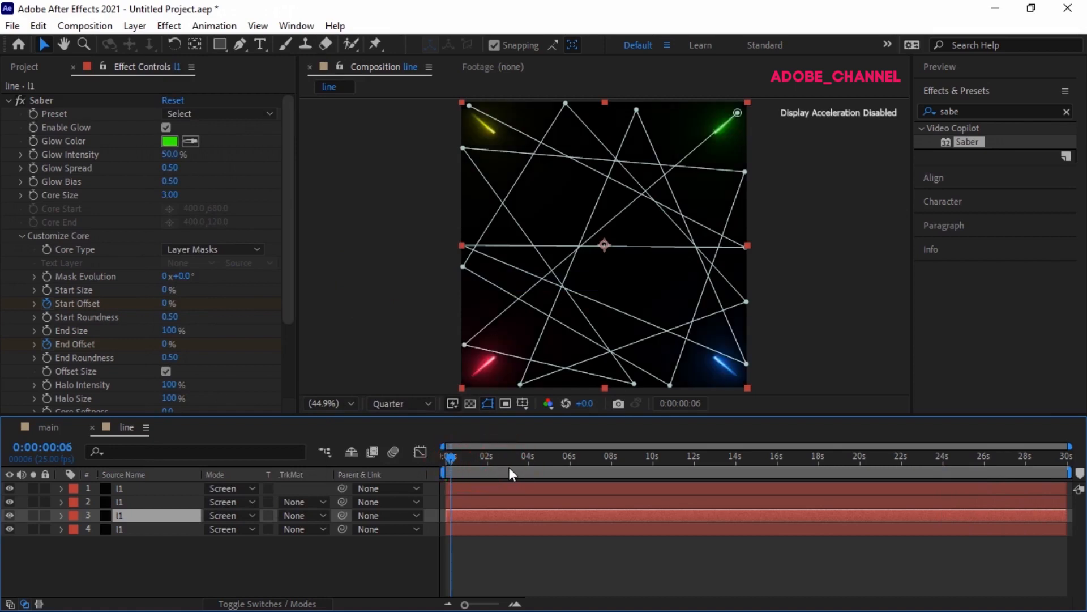
left_click(553, 473)
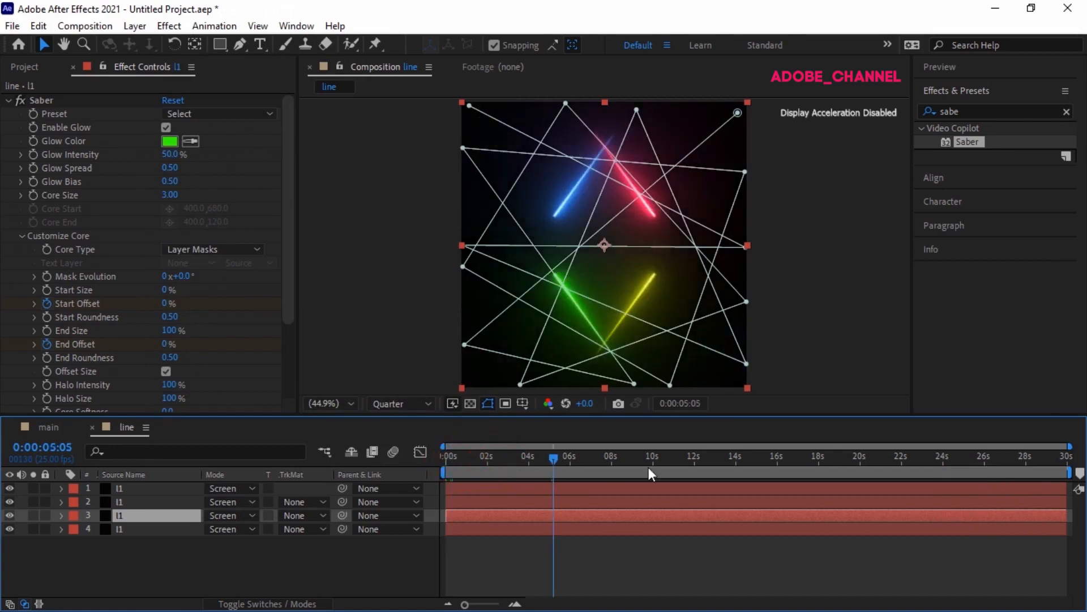
left_click(739, 467)
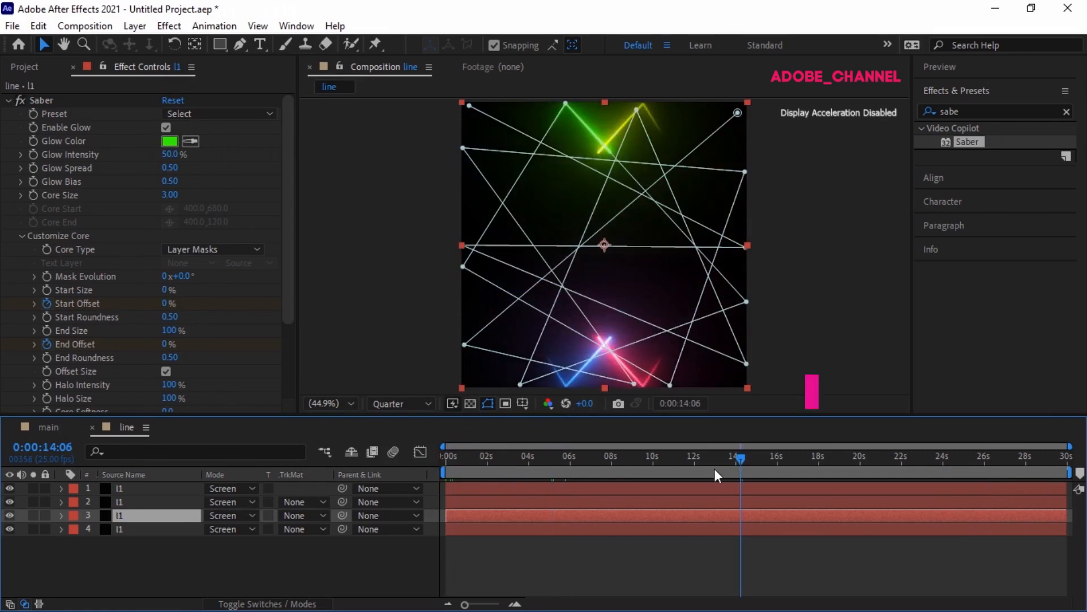
left_click(433, 460)
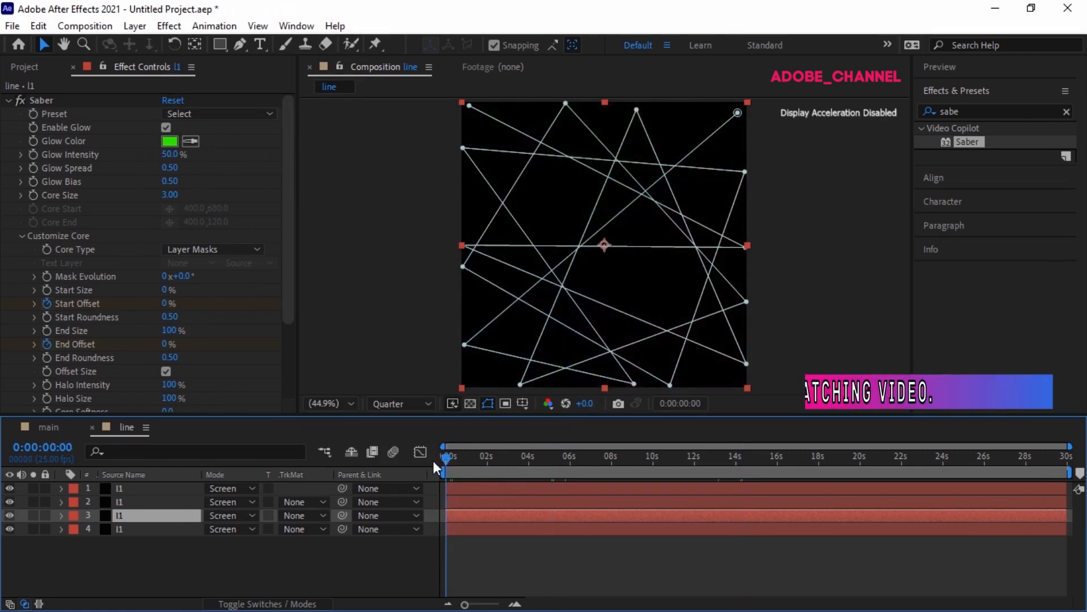
Step: Open the main composition and add the line composition to its timeline
left_click(44, 429)
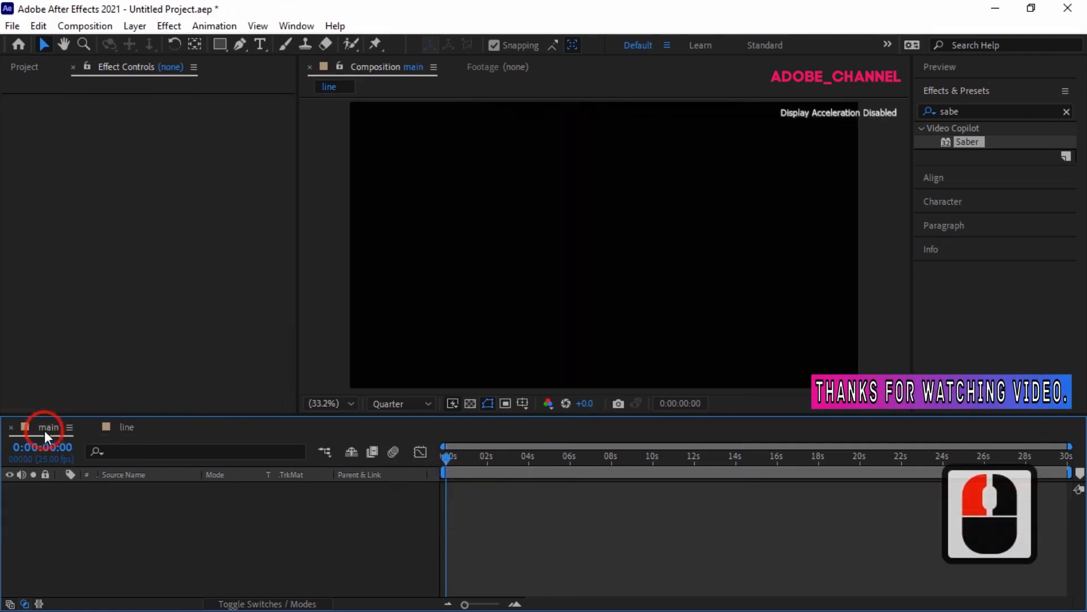
left_click(22, 68)
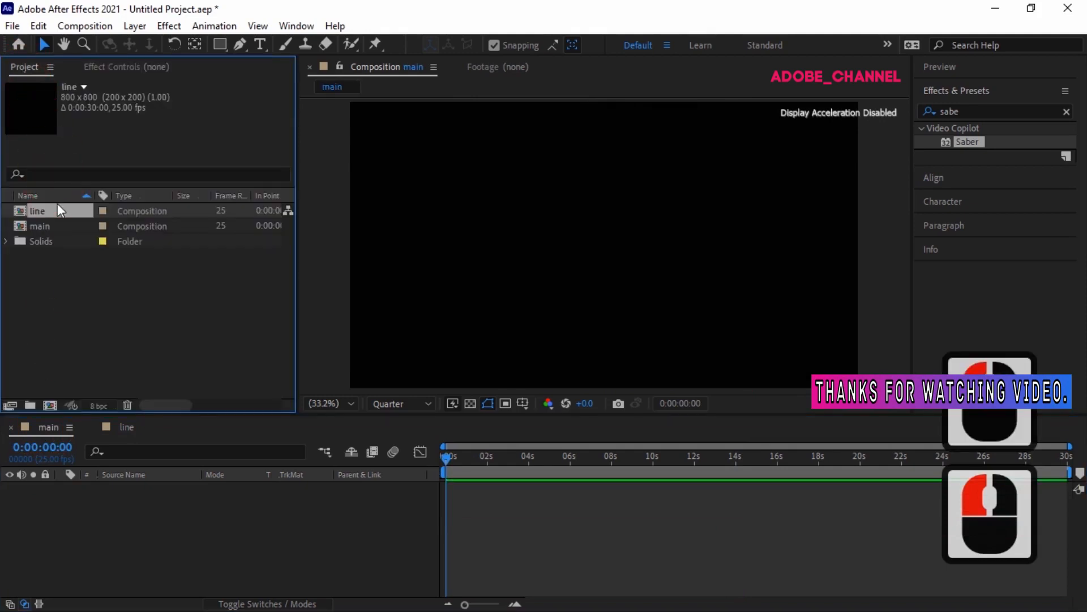
left_click_drag(57, 213, 74, 502)
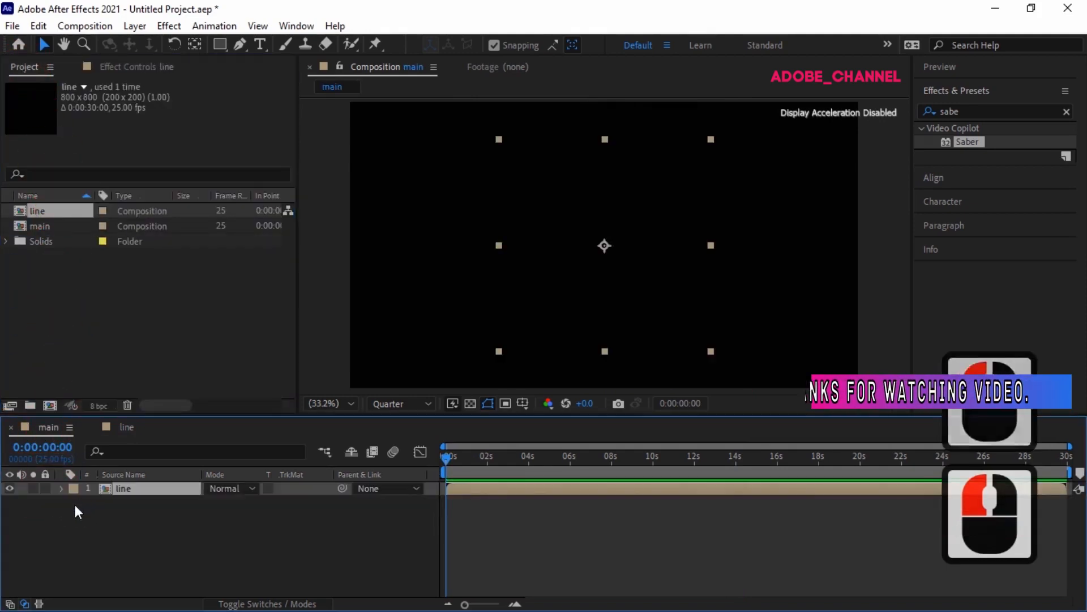
Step: Search the effects library for lens
left_click(965, 113)
left_click(929, 112)
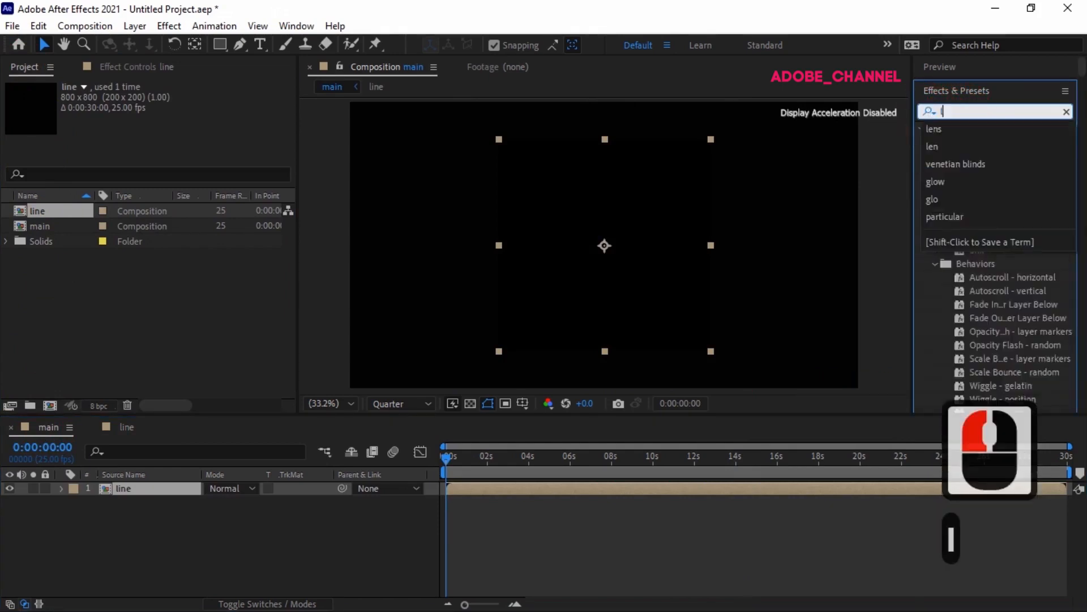
type("lens")
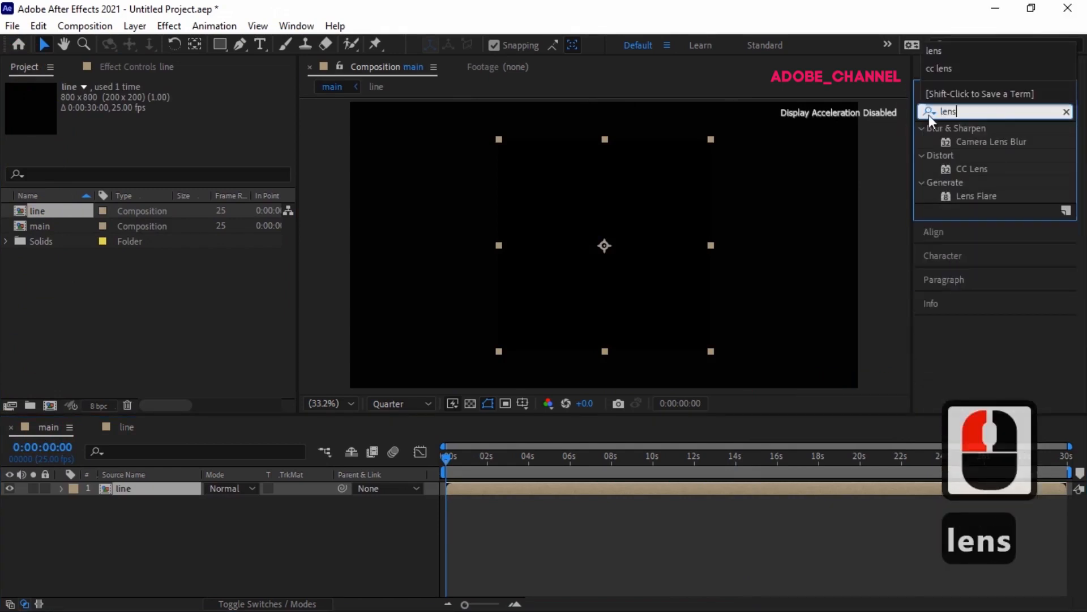
double_click(981, 165)
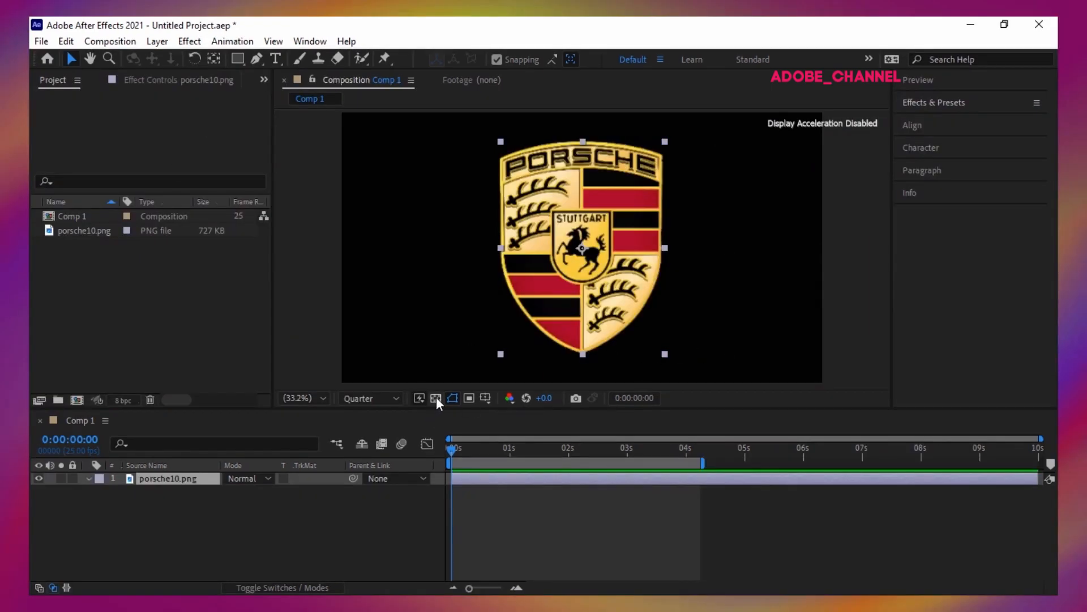
Step: Search the effects and presets for zoom and apply the Zoom - bubble preset to the porsche10.png layer
left_click(954, 103)
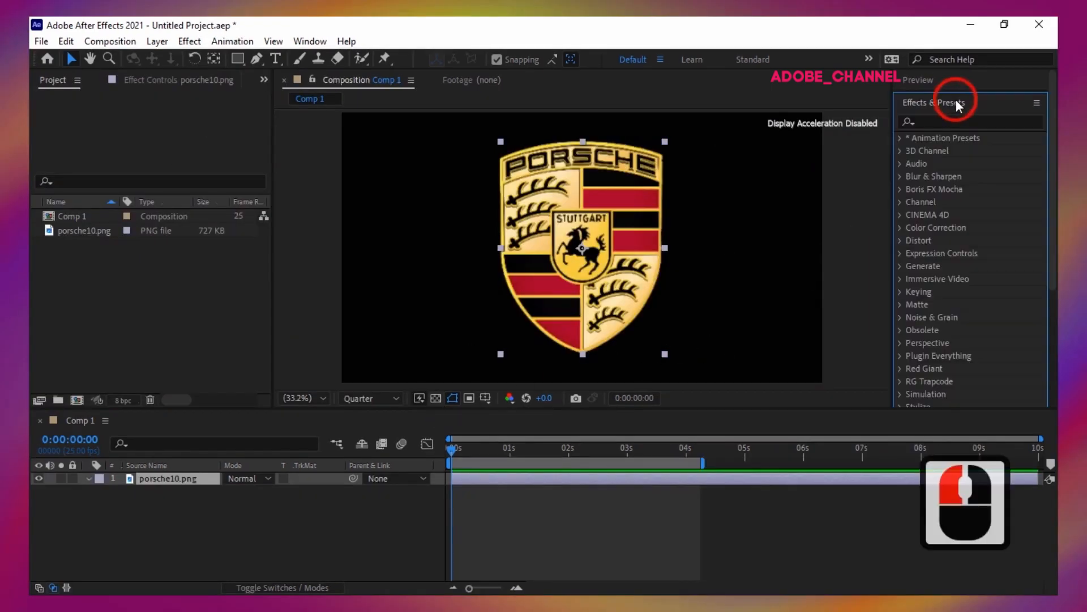
left_click(928, 121)
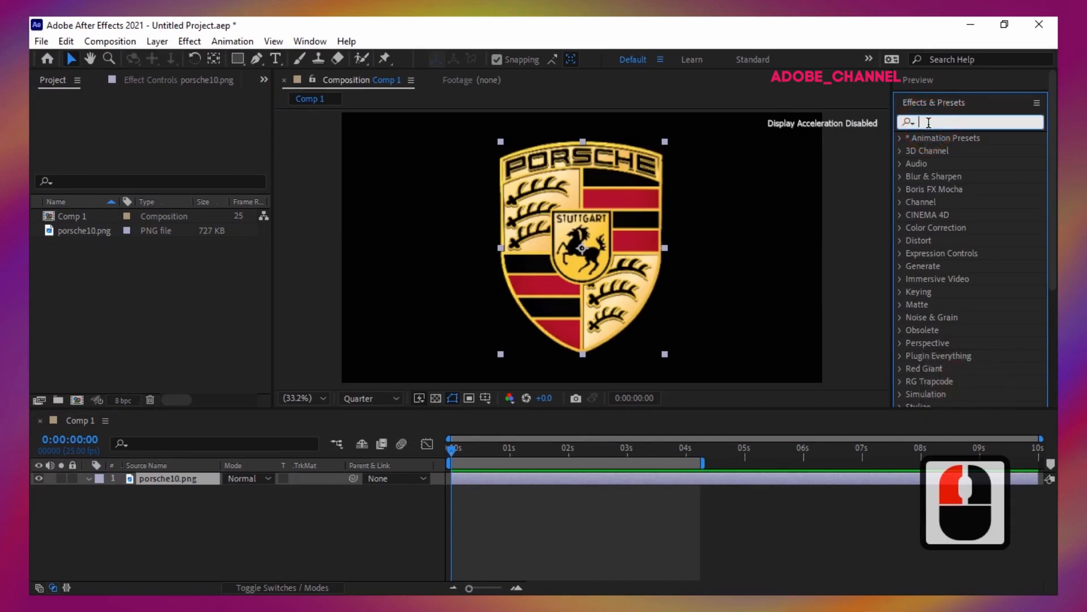
type("zoom")
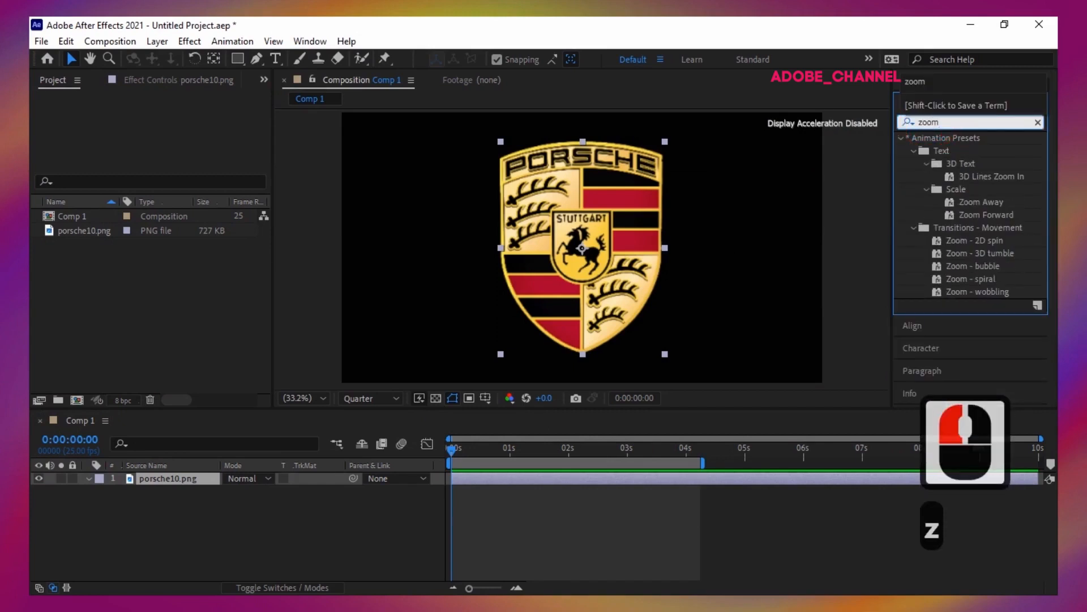
double_click(970, 267)
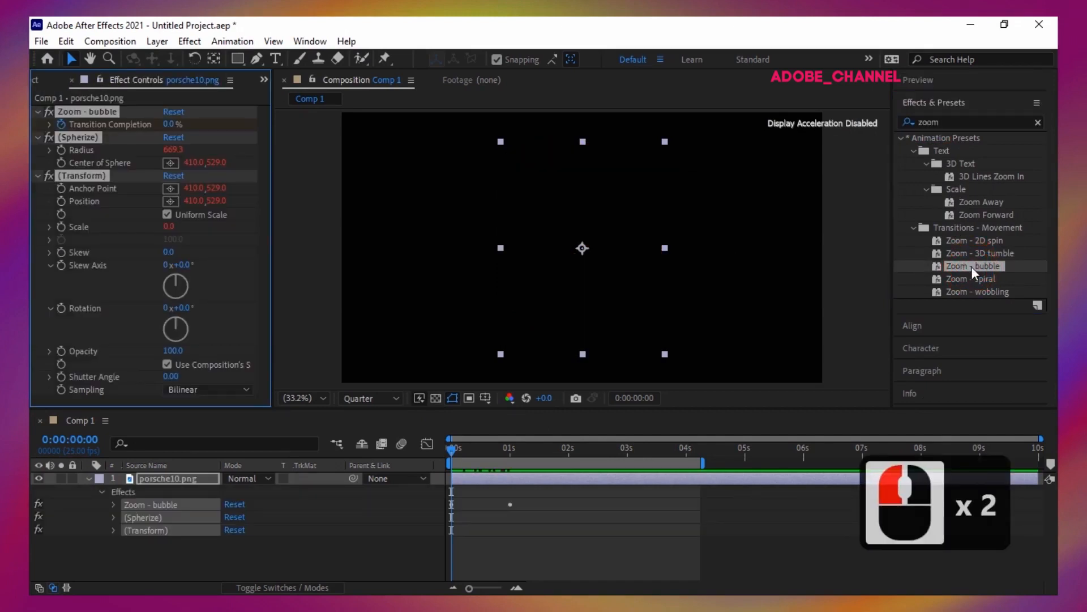
Step: Reveal the layer's keyframes and move the Transition Completion end keyframe to 3 seconds, returning the playhead to the start
left_click(89, 479)
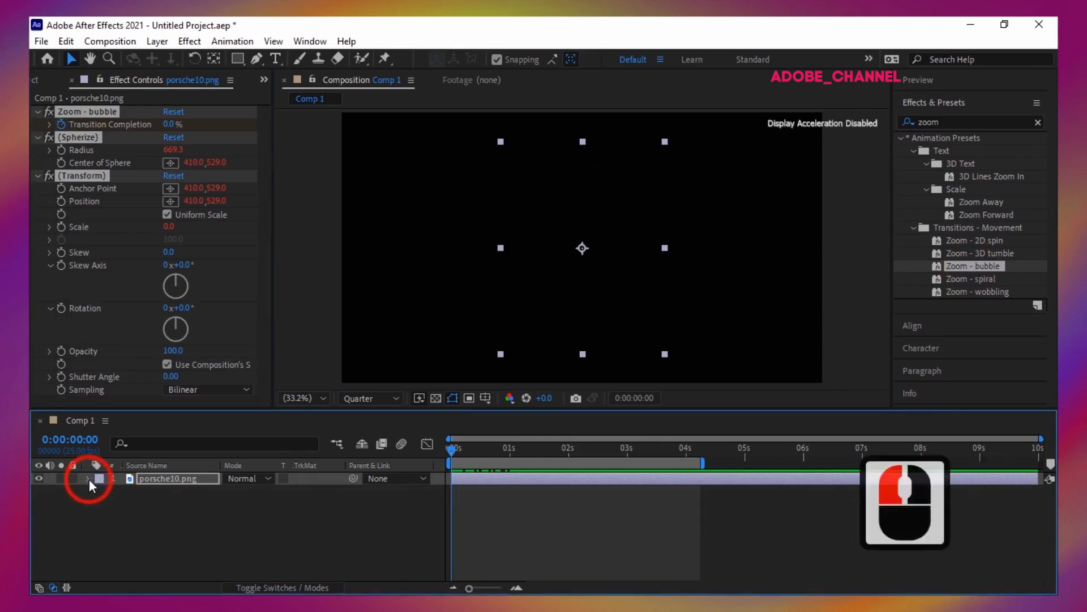
key("u")
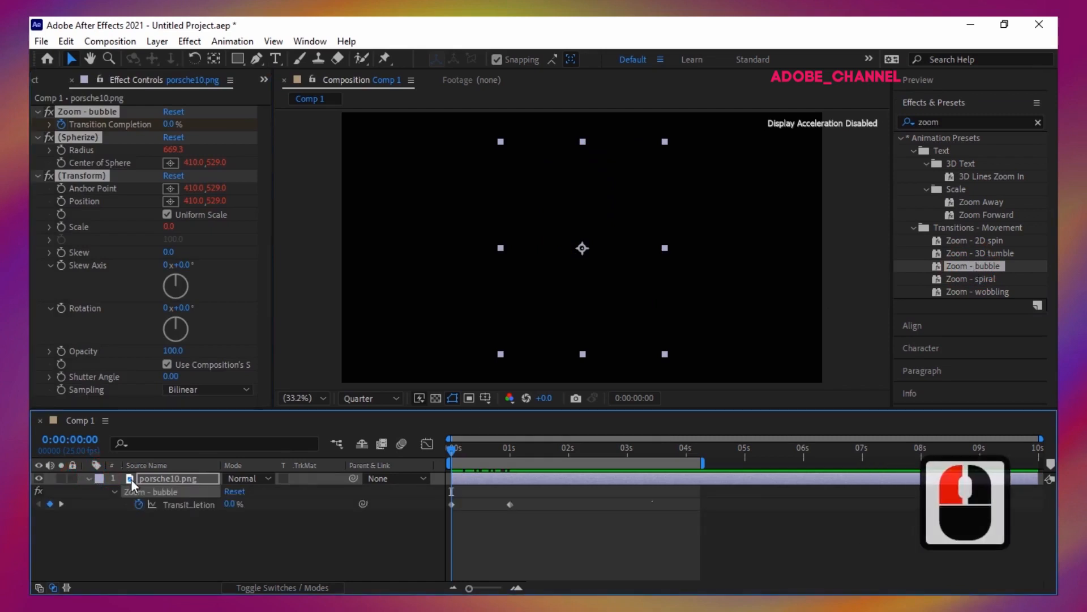
left_click(628, 453)
left_click(494, 505)
left_click_drag(509, 504, 627, 504)
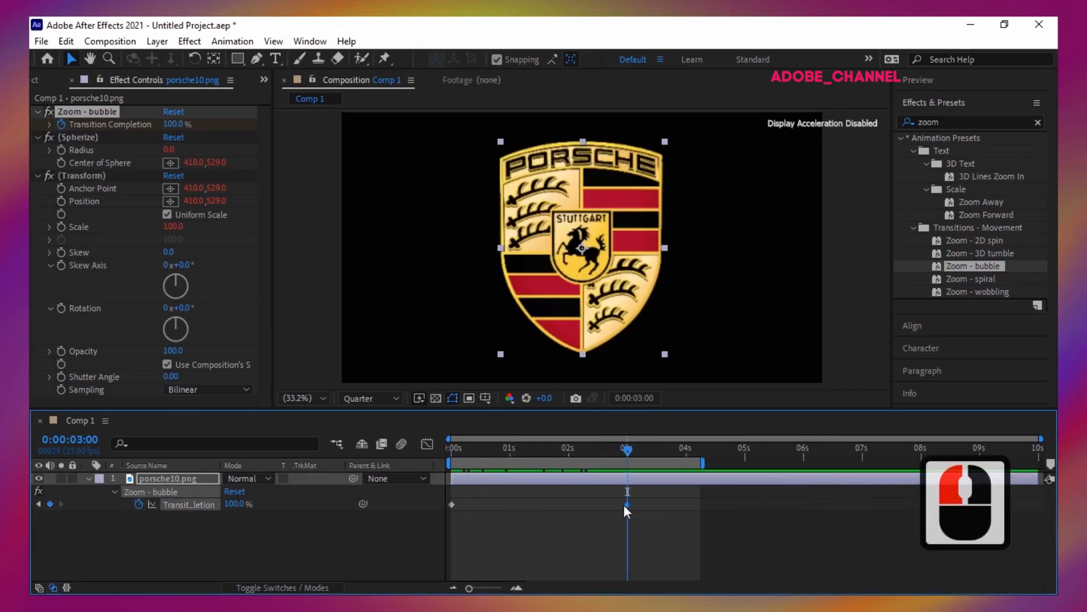
left_click_drag(628, 453, 396, 471)
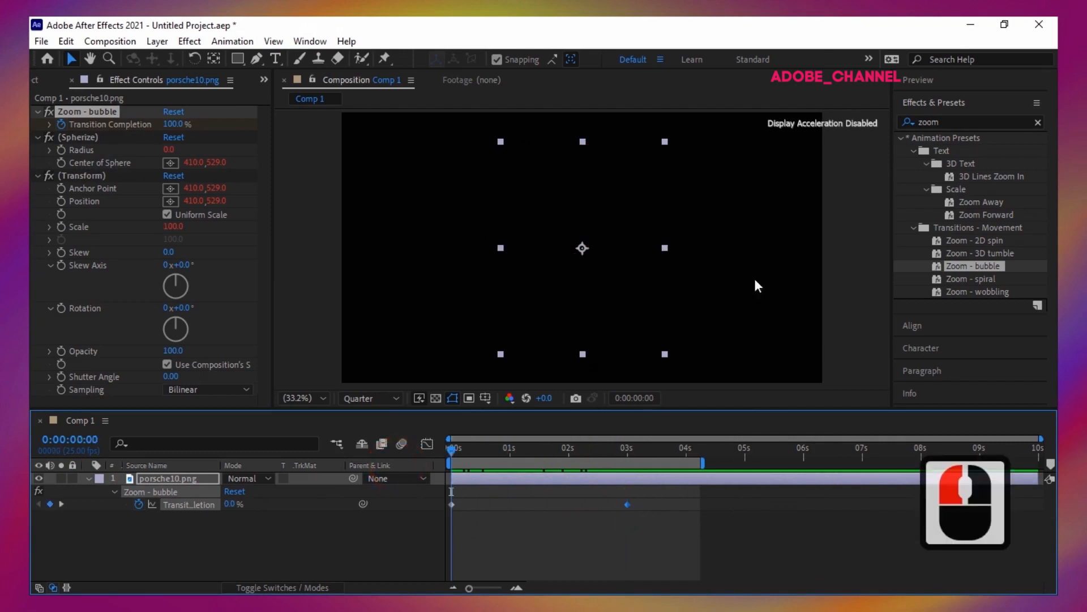
Step: Play and stop a preview of the Porsche zoom-bubble transition
left_click(918, 80)
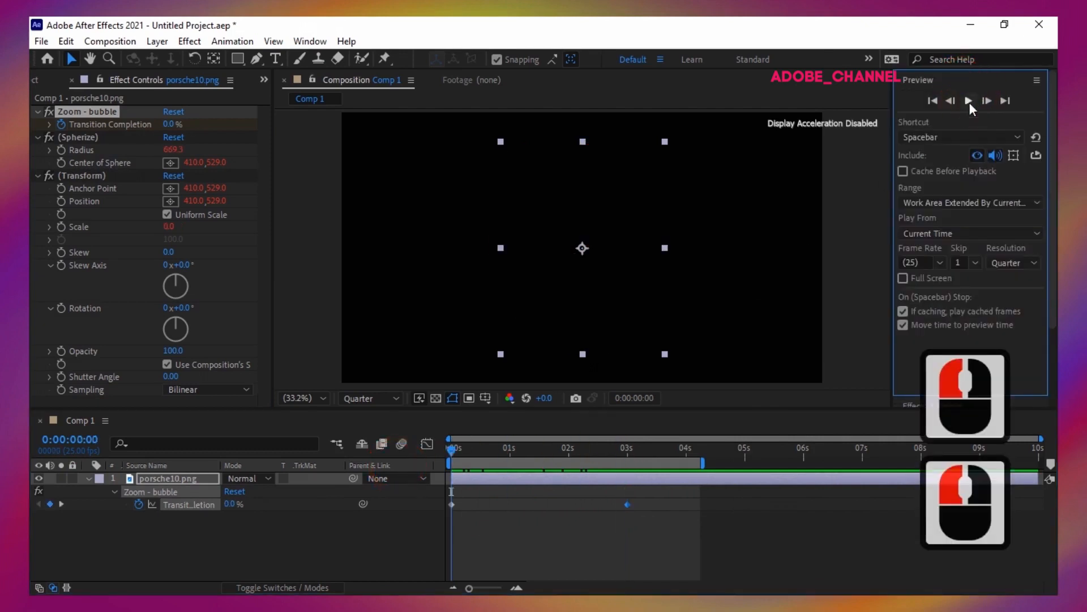
left_click(970, 101)
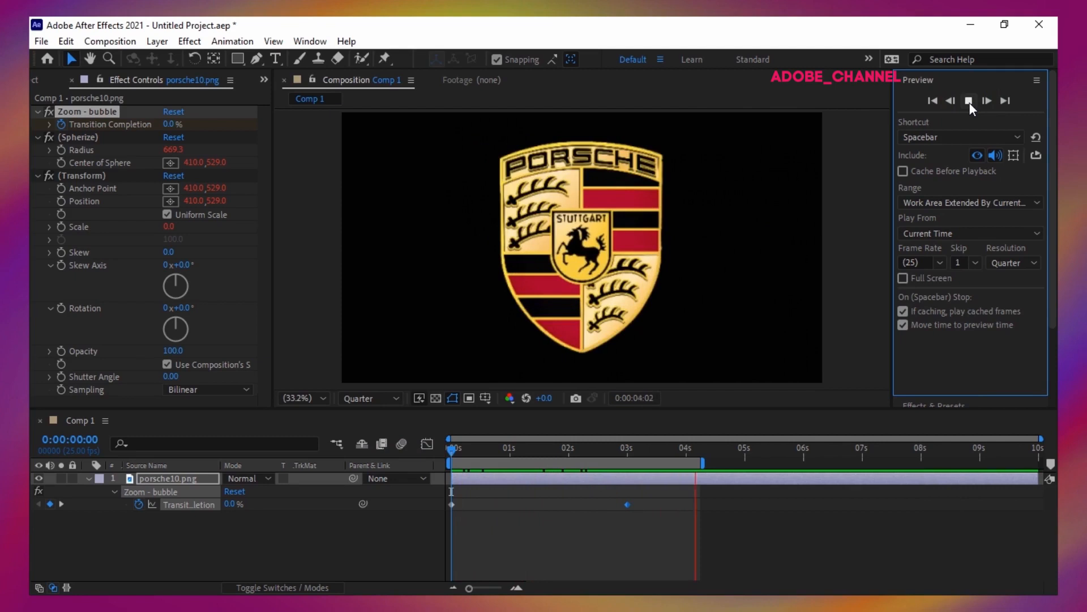
left_click(969, 101)
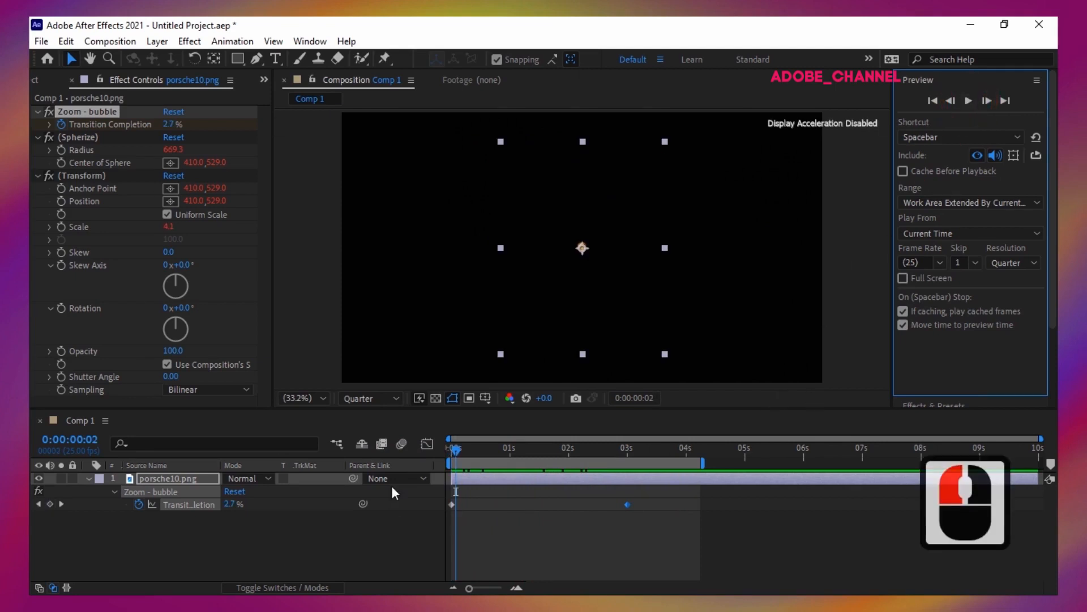
Step: Apply the CC Lens effect to the line layer in the main composition and set its Size to 80
double_click(973, 169)
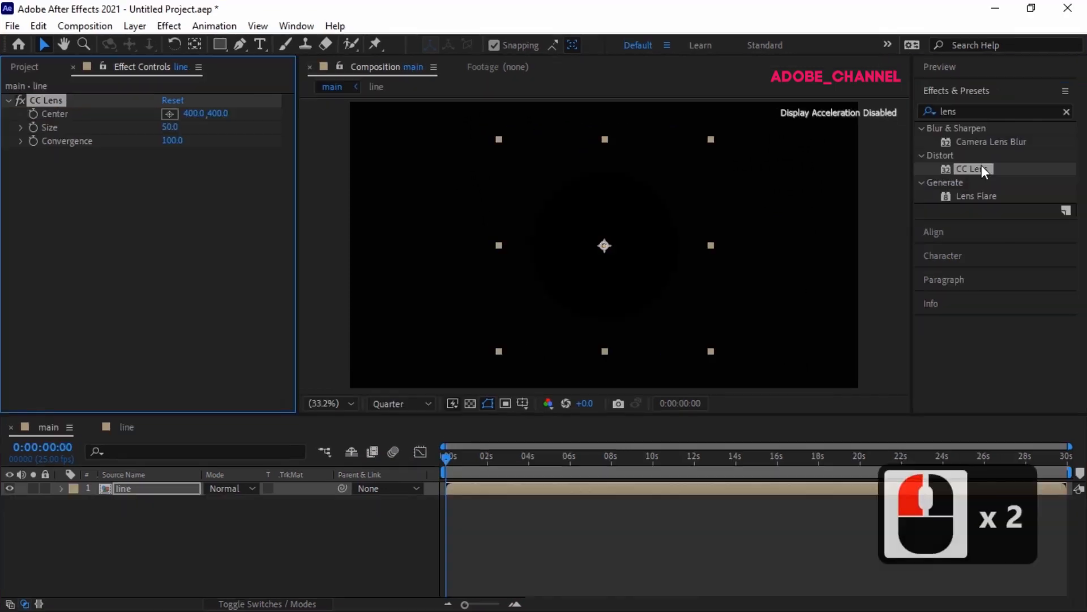
left_click(169, 126)
type("80")
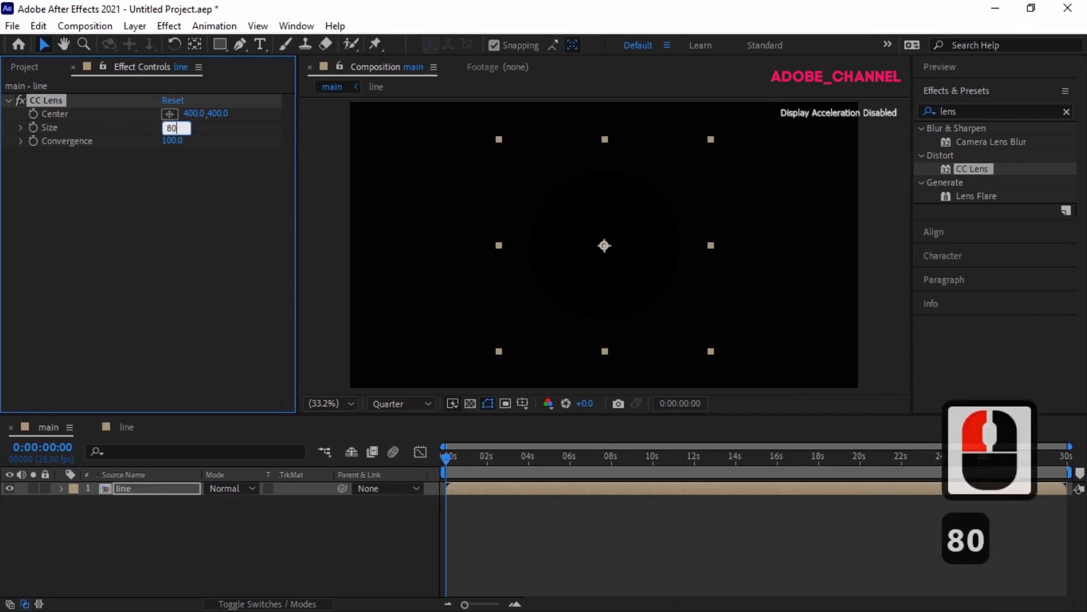
key("Return")
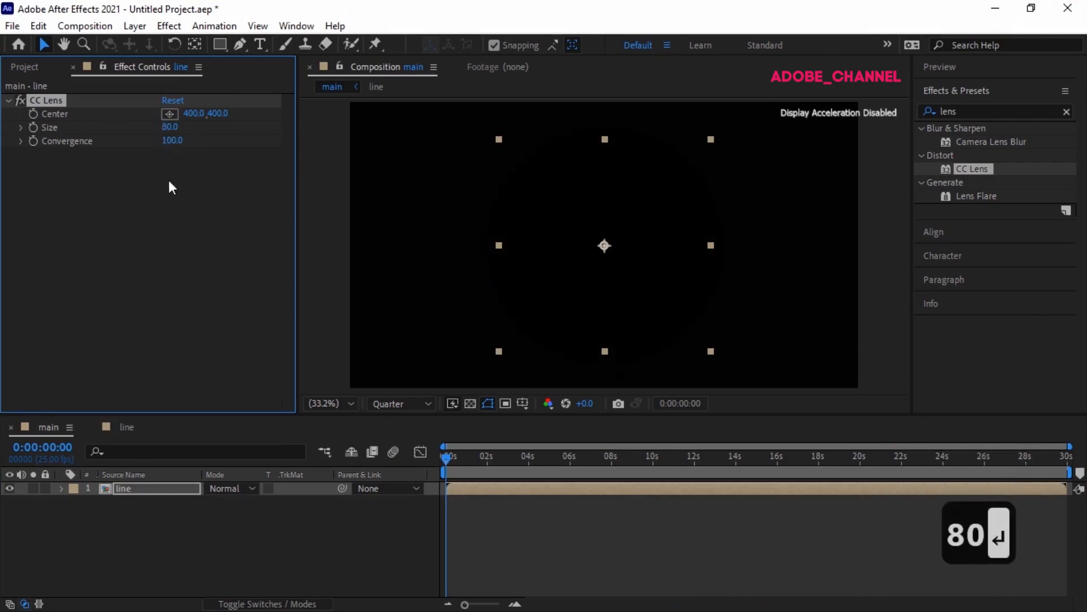
Step: Set the line layer's blending mode to Screen
left_click_drag(444, 457, 504, 462)
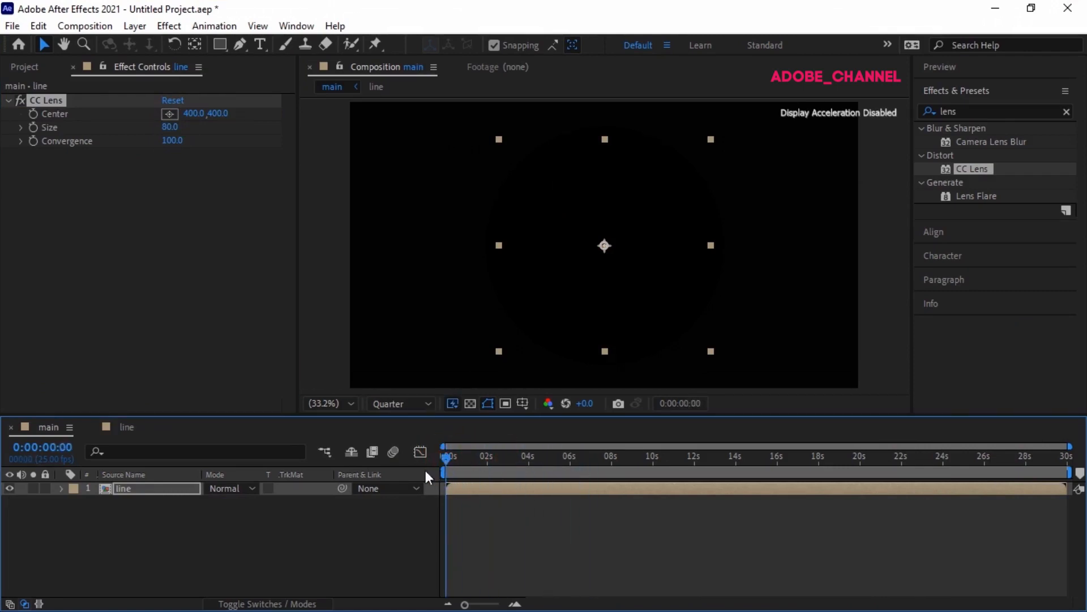
left_click(252, 487)
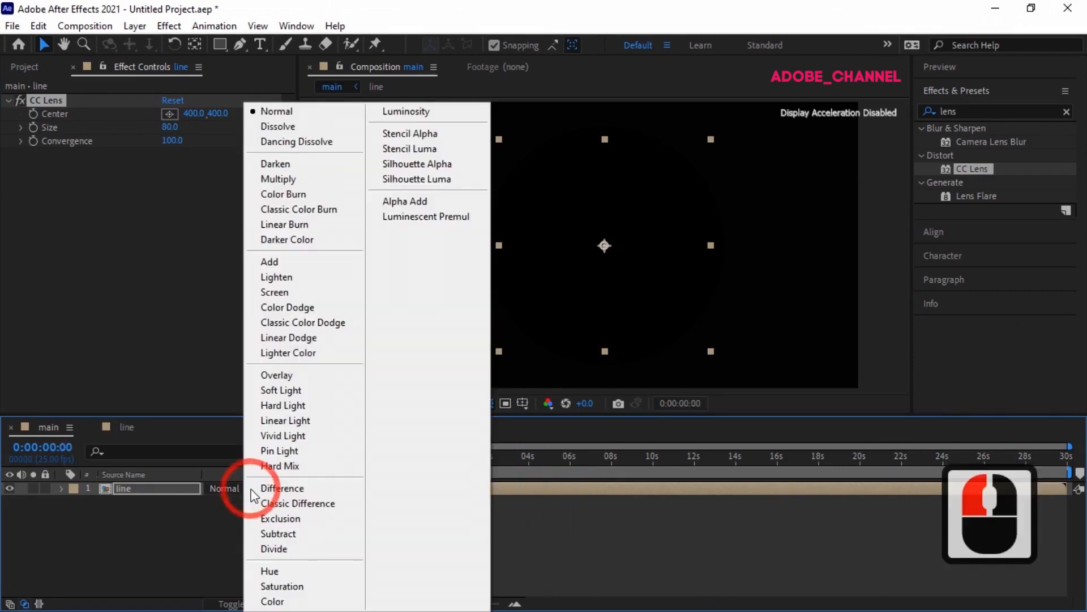
left_click(271, 292)
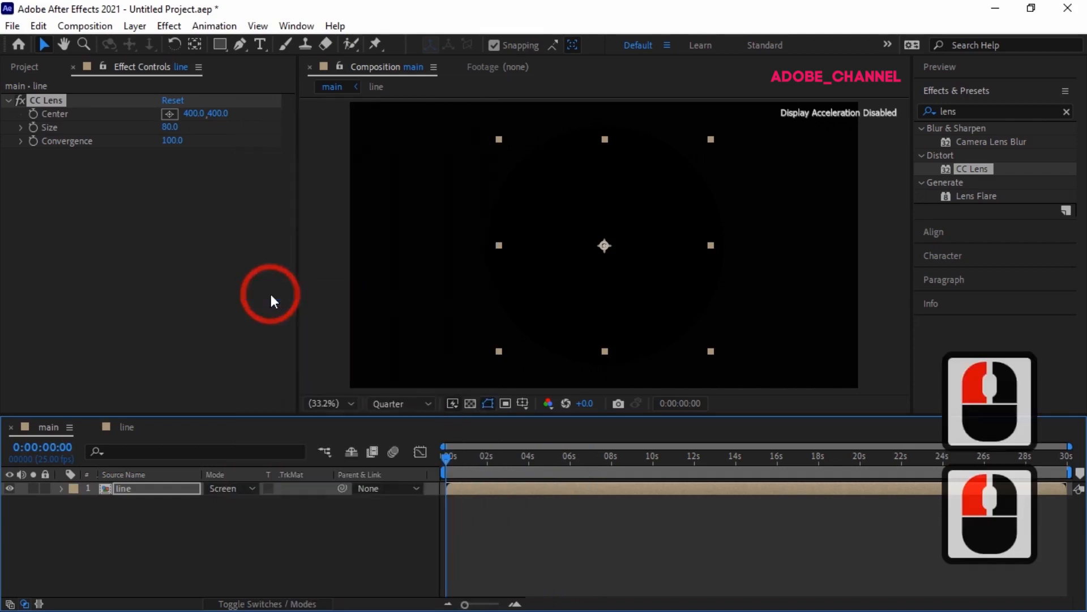
Step: Scrub to about 2 seconds and set the CC Lens Size to 140
mouse_move(444, 457)
left_mouse_down()
mouse_move(736, 474)
mouse_move(432, 474)
left_mouse_up()
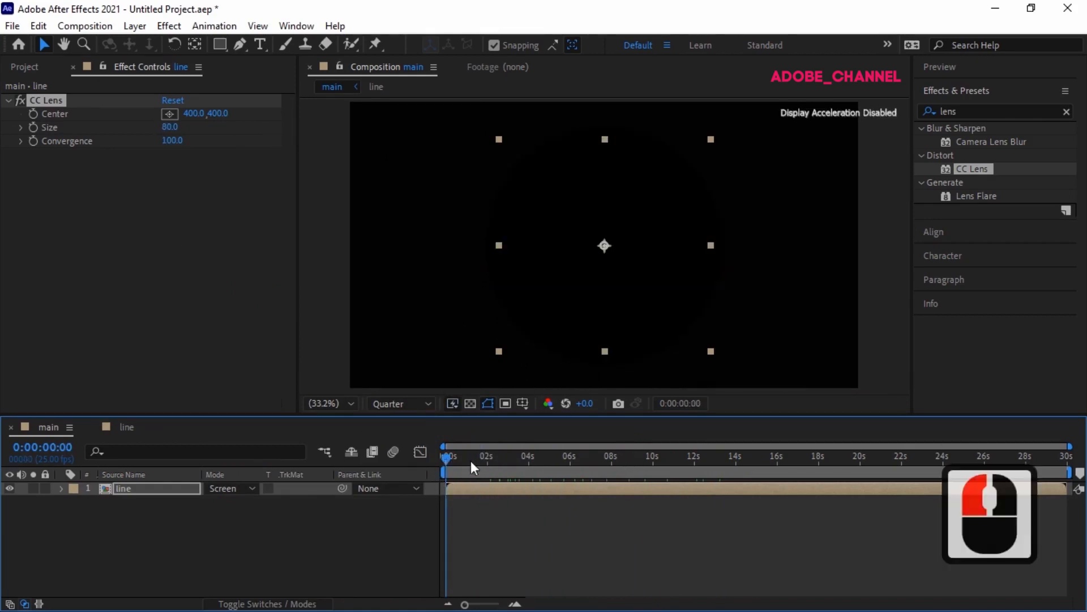
left_click_drag(447, 456, 500, 464)
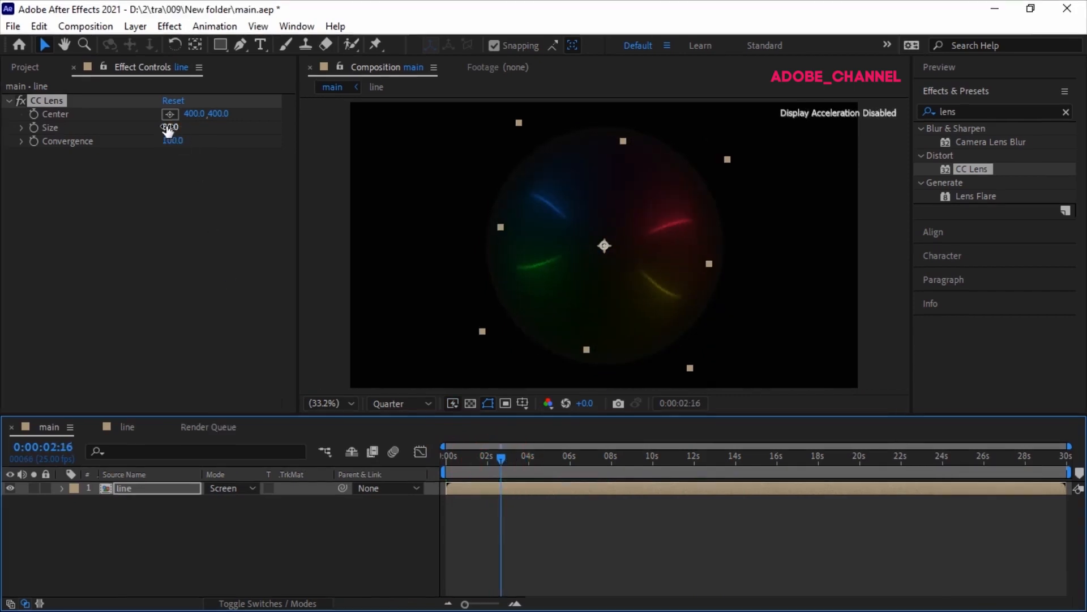
left_click(169, 128)
type("140")
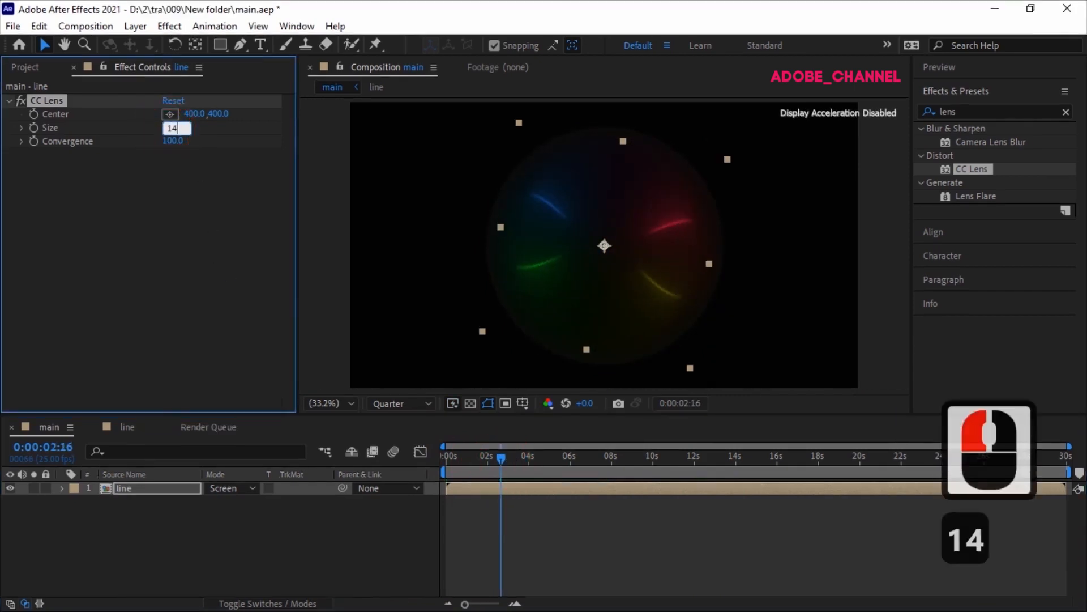
key("Return")
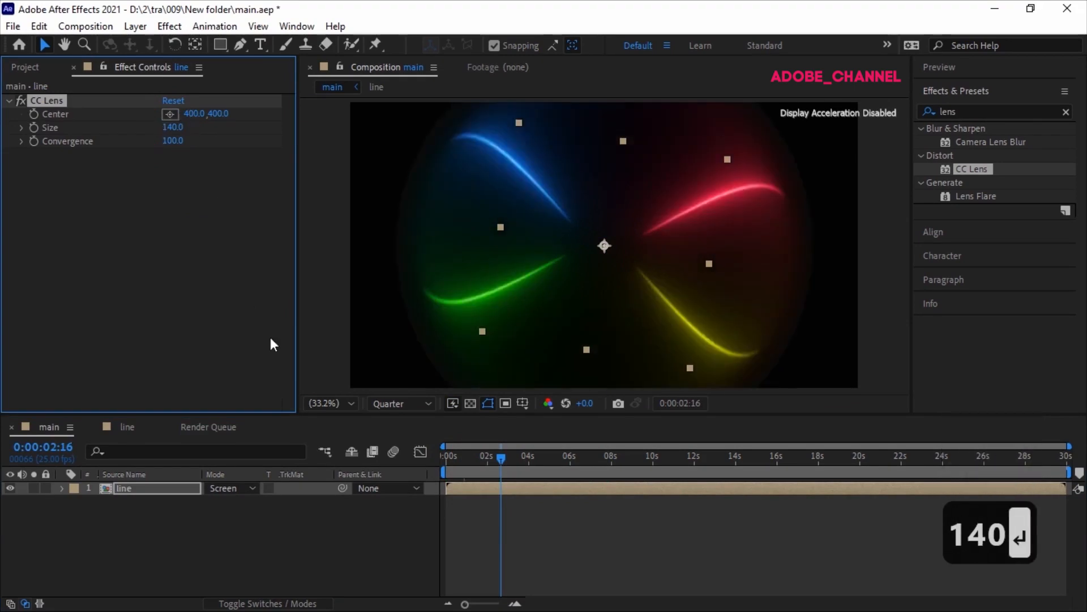
Step: Return to the start and play, stop and replay a preview of the main composition
left_click_drag(500, 460, 436, 460)
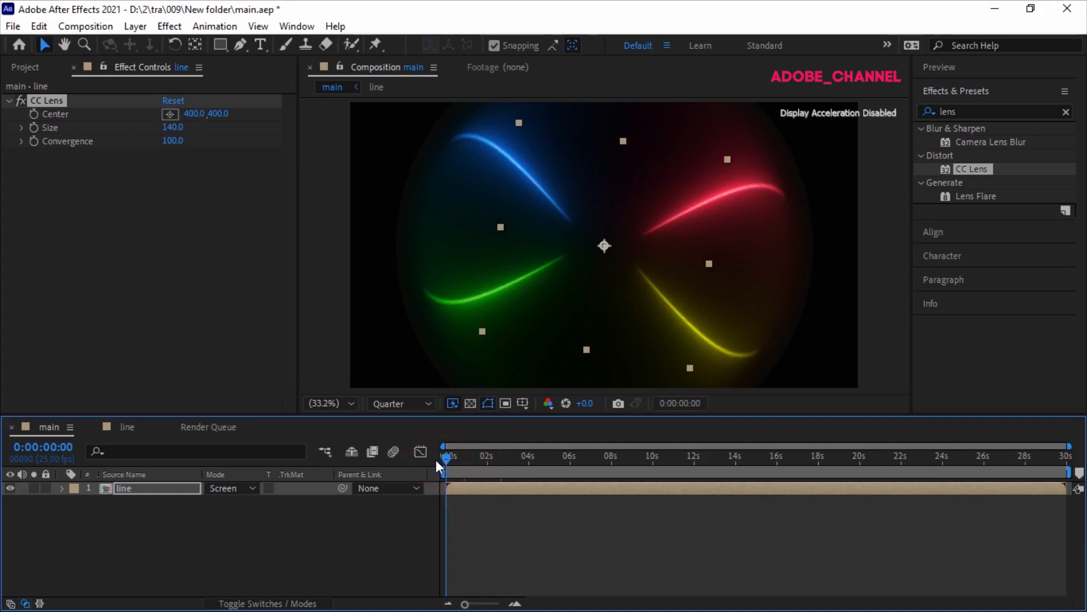
left_click(998, 71)
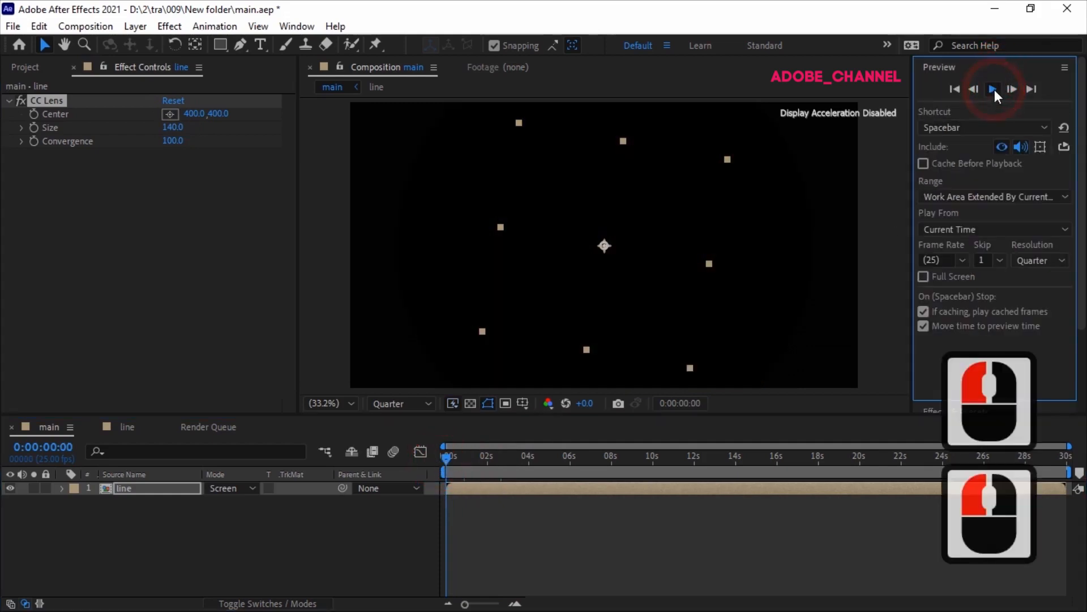
left_click(993, 89)
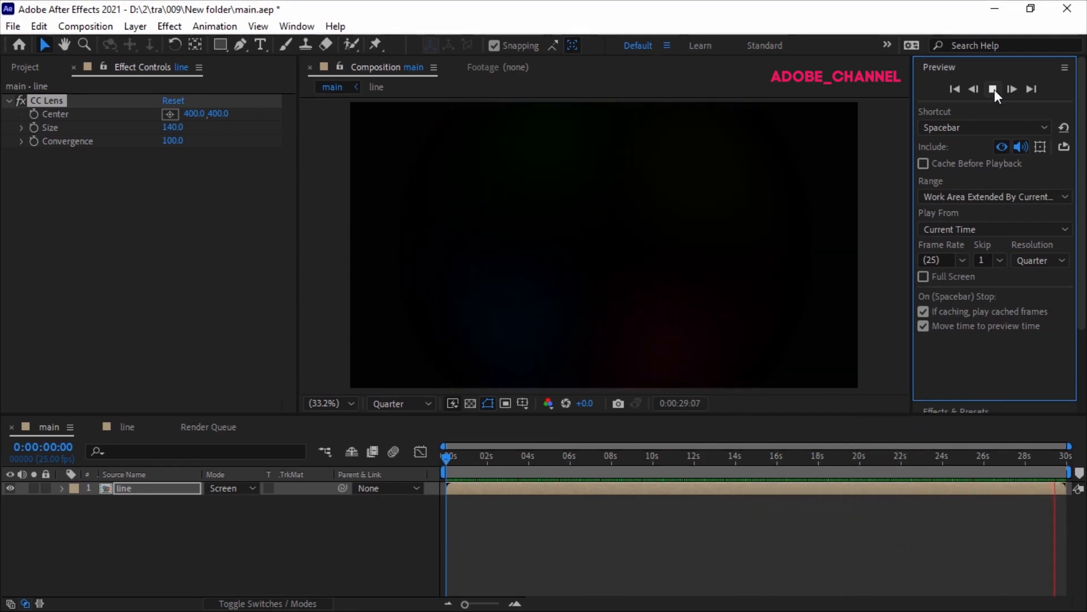
left_click(992, 89)
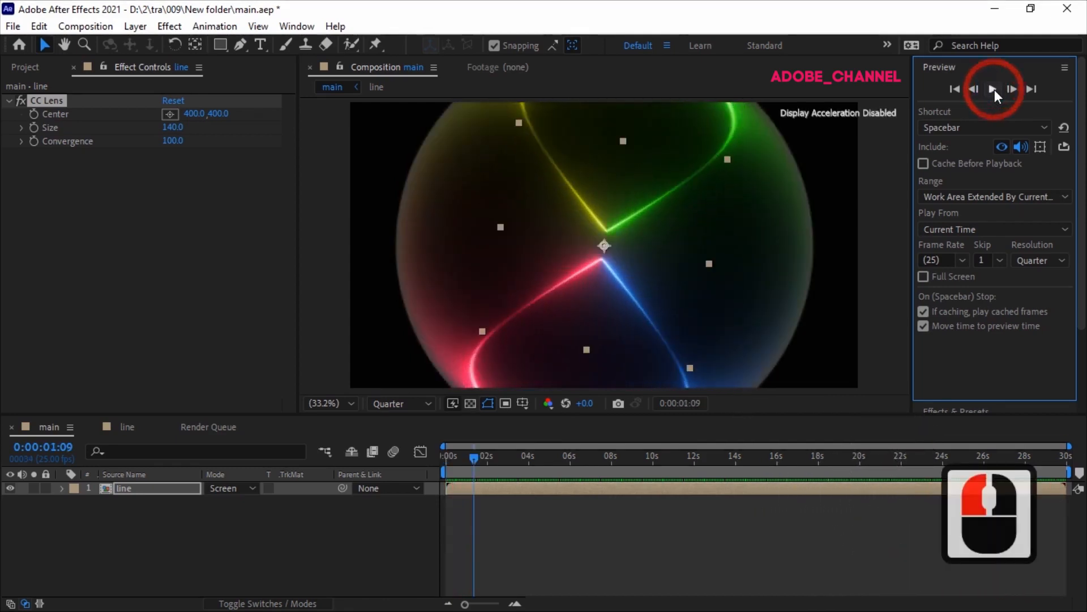